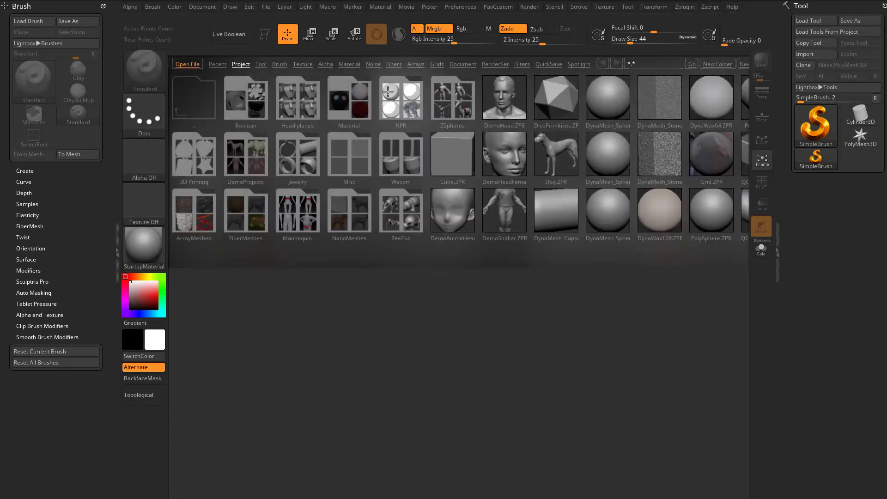
Load the Dog.ZTL tool from LightBox, turn it to a three-quarter view and reduce the brush draw size.
click(260, 64)
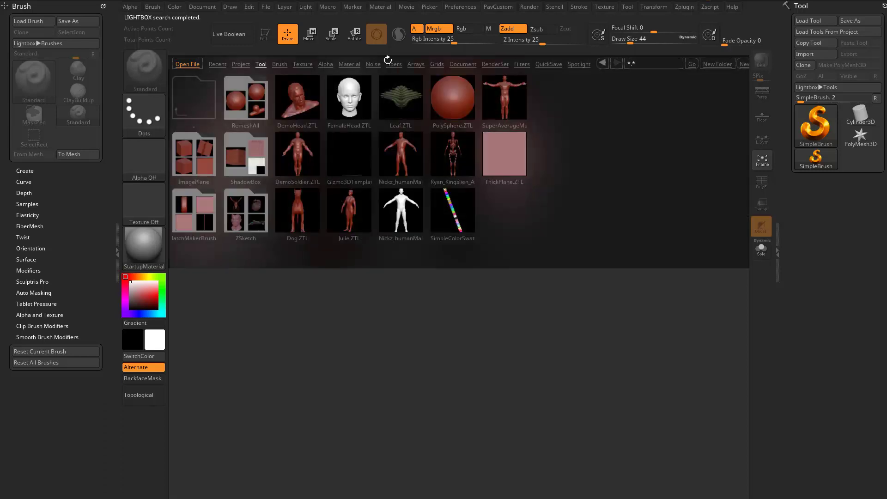
double_click(311, 205)
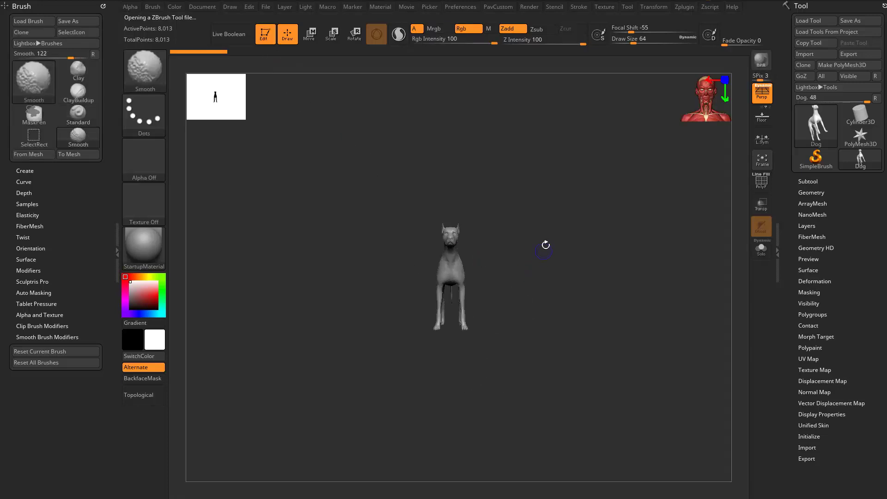
drag(573, 271, 572, 279)
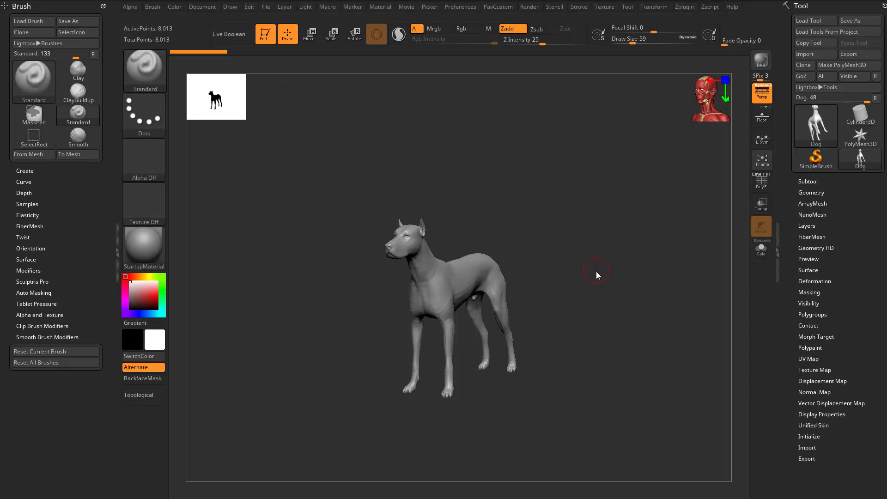
key(bracketleft)
Replace the docked Brush palette with the Preferences palette and expand its CamView and Thumbnail settings.
click(117, 212)
click(2, 224)
click(102, 6)
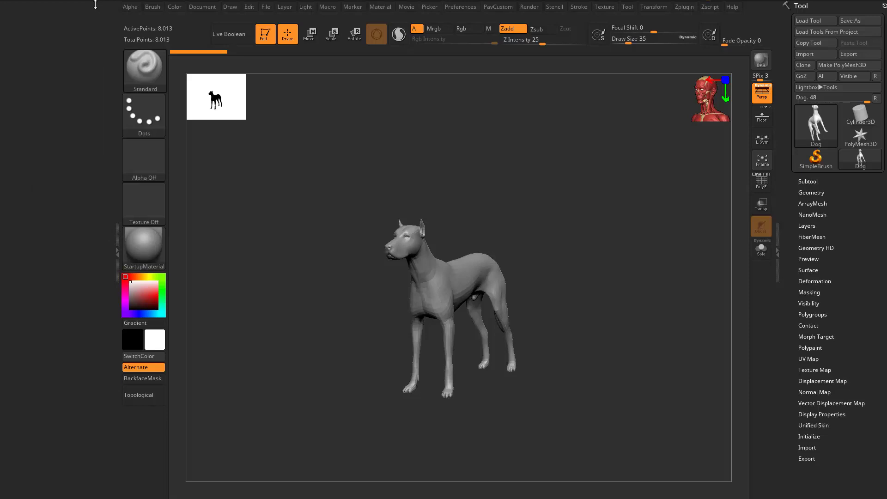
click(462, 7)
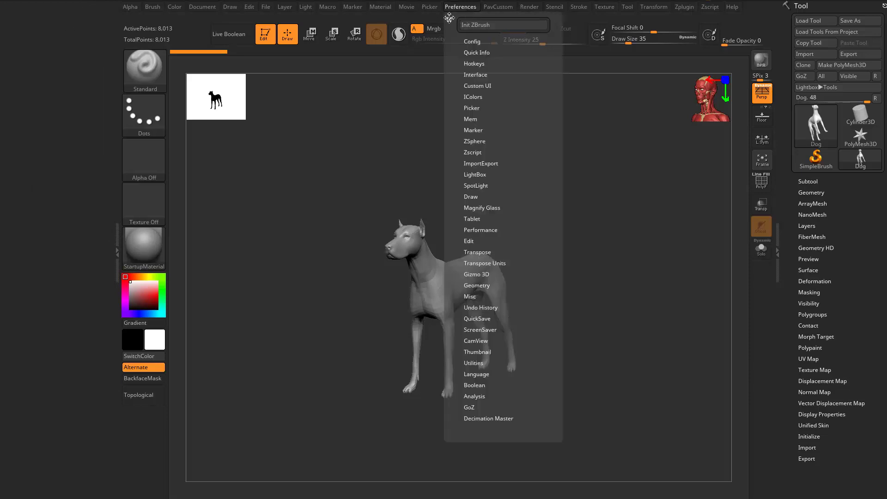
drag(449, 19, 57, 84)
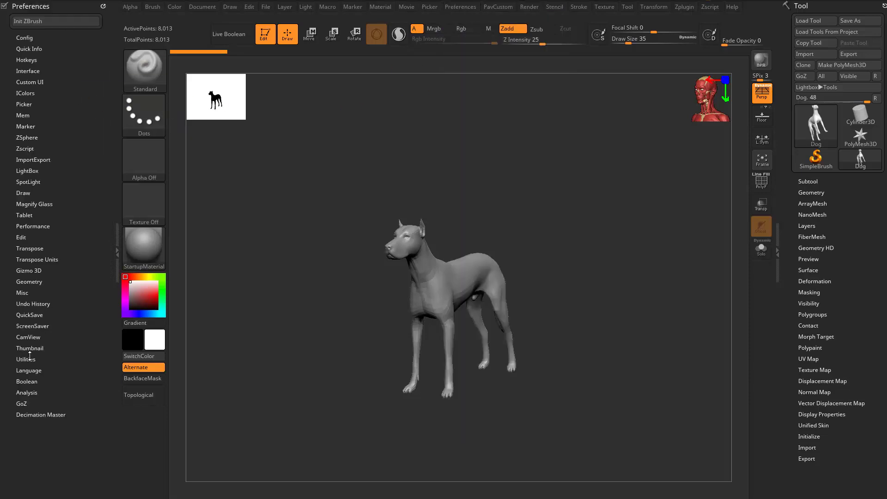
click(32, 336)
click(30, 374)
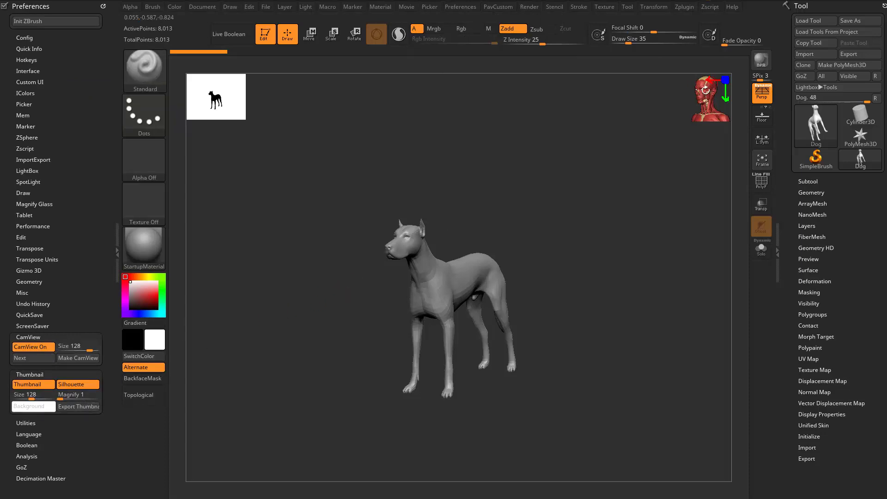
Cycle the CamView model to the skull (Skull_CamView.PSD) and rotate the dog to test it.
click(36, 359)
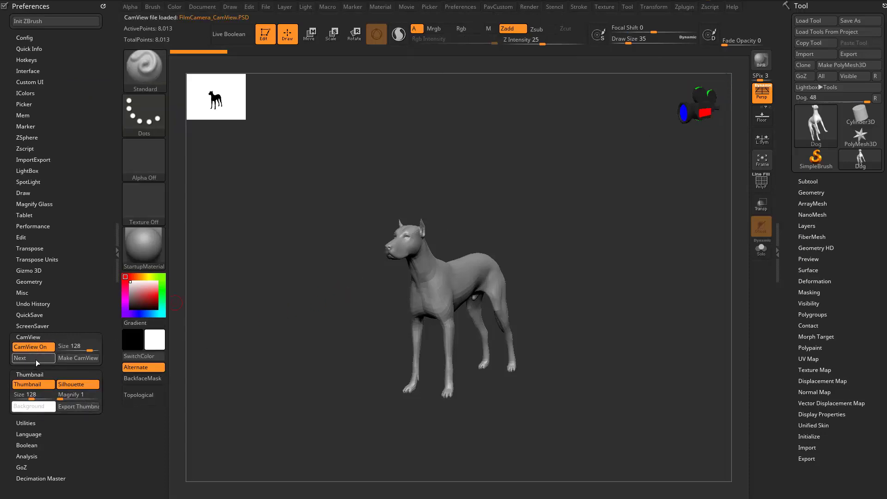
click(35, 359)
click(36, 359)
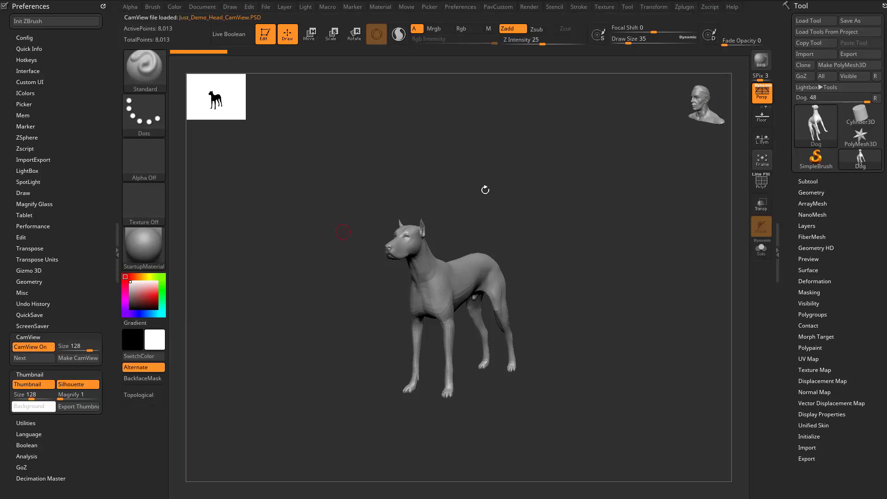
click(28, 359)
click(27, 359)
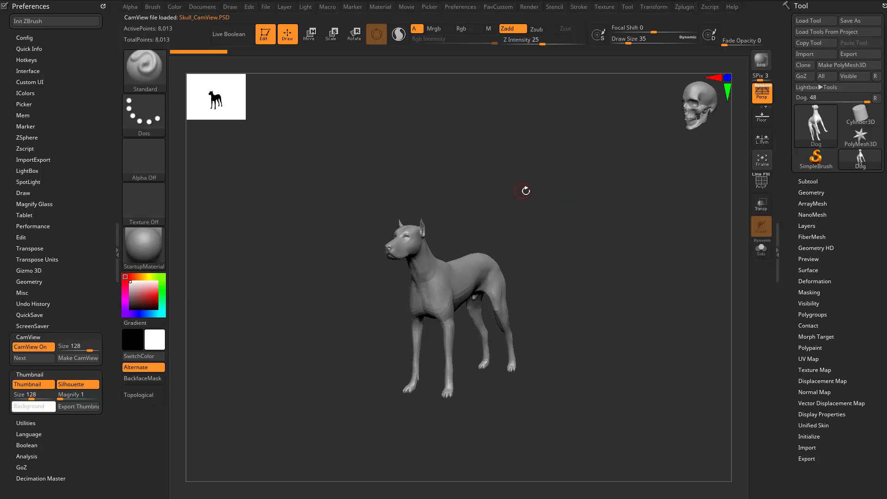
drag(658, 163, 564, 184)
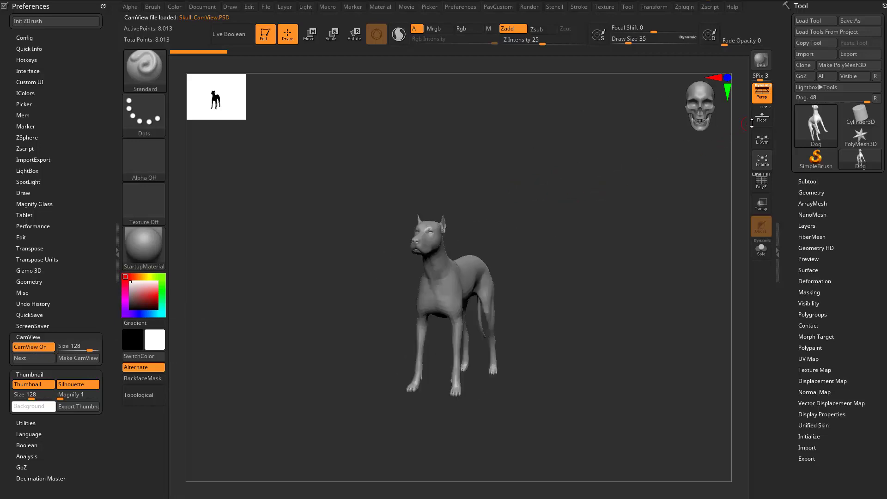
Inspect the dog from above and below the ground with the floor grid temporarily shown.
key(shift+p)
drag(537, 214, 555, 216)
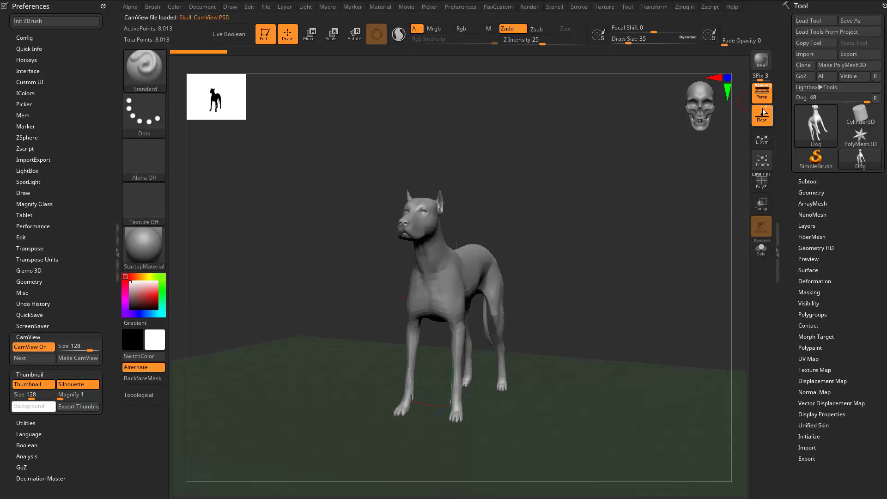
alt+drag(586, 199, 601, 138)
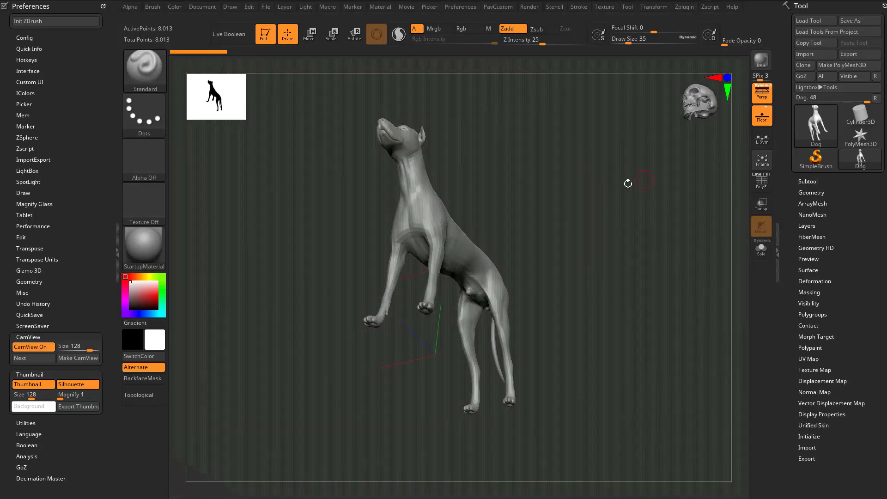
drag(625, 182, 557, 256)
drag(610, 263, 477, 299)
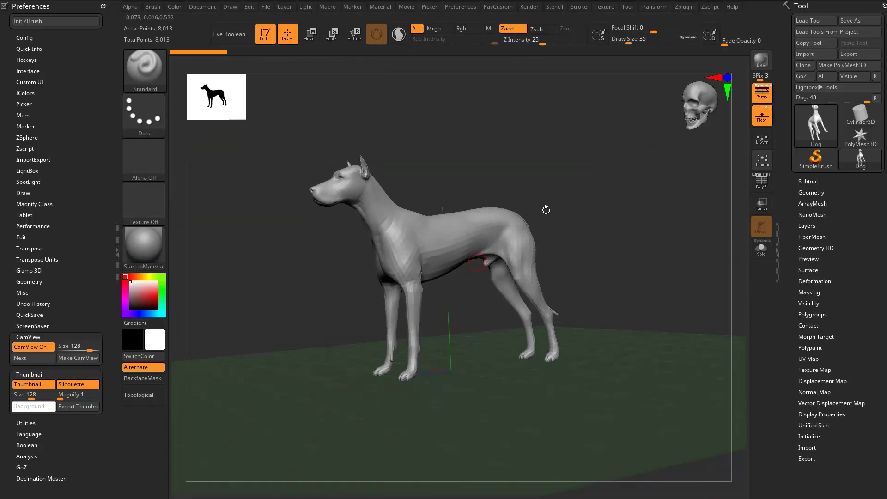
drag(545, 207, 424, 305)
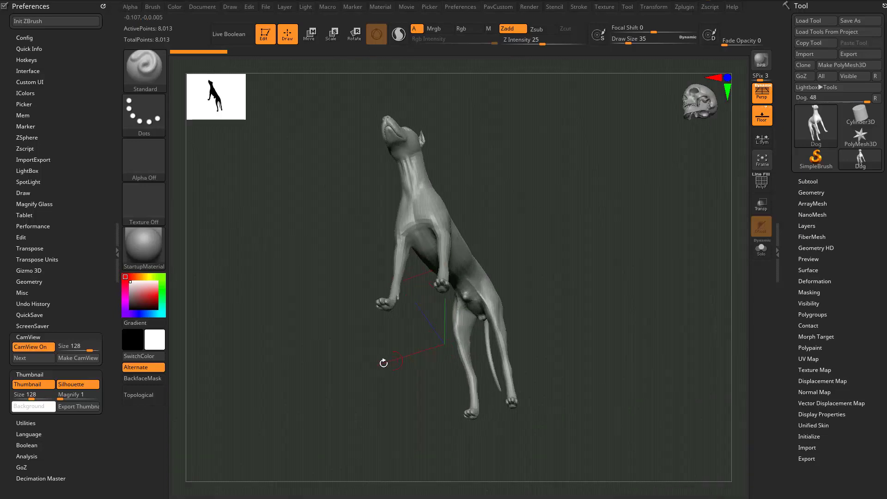
shift+drag(576, 222, 594, 280)
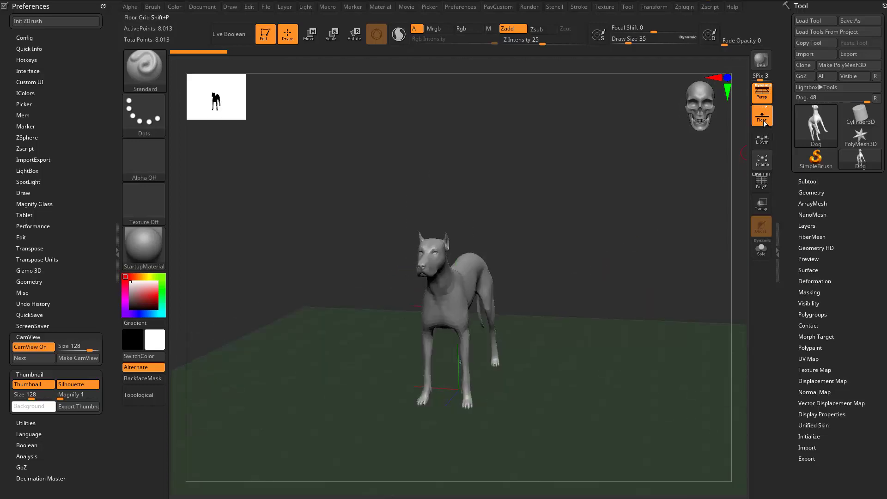
click(763, 120)
Snap the dog to the front view with the CamView skull and turn off perspective.
drag(576, 229, 597, 218)
click(701, 104)
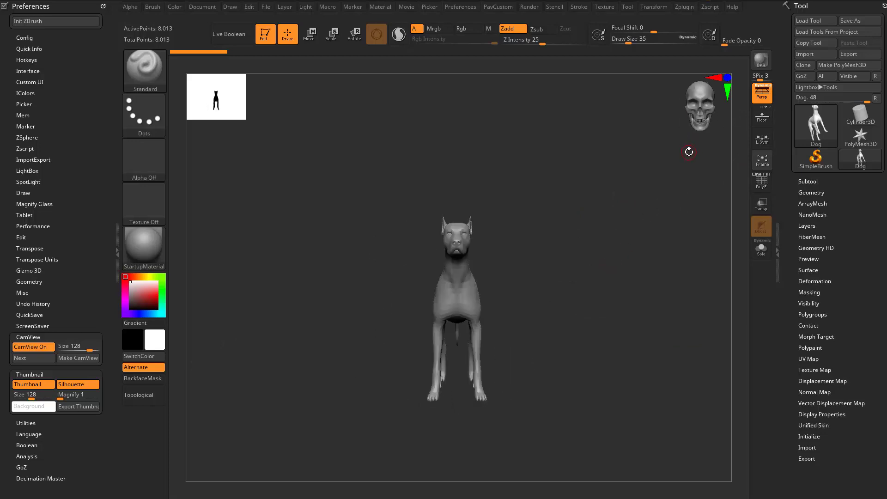
click(762, 92)
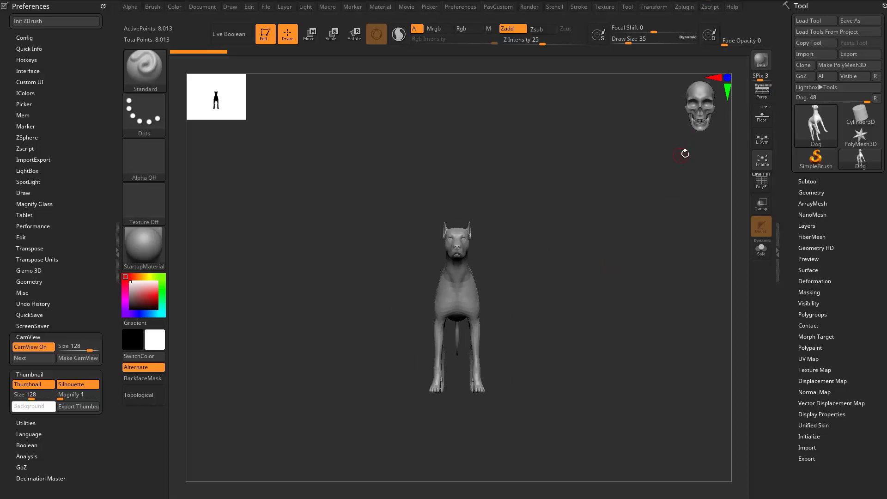
mouse_move(611, 202)
mouse_down()
mouse_move(552, 212)
mouse_move(610, 210)
mouse_move(600, 211)
mouse_move(613, 277)
mouse_move(570, 198)
mouse_move(618, 208)
mouse_up()
drag(690, 107, 681, 151)
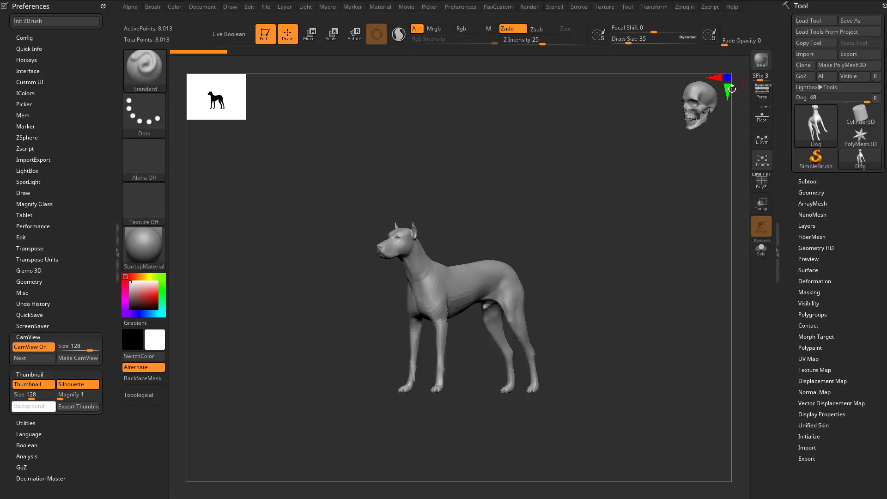
Snap the dog to its orthographic views with the coloured CamView axis arrows, finishing on the side view.
click(716, 77)
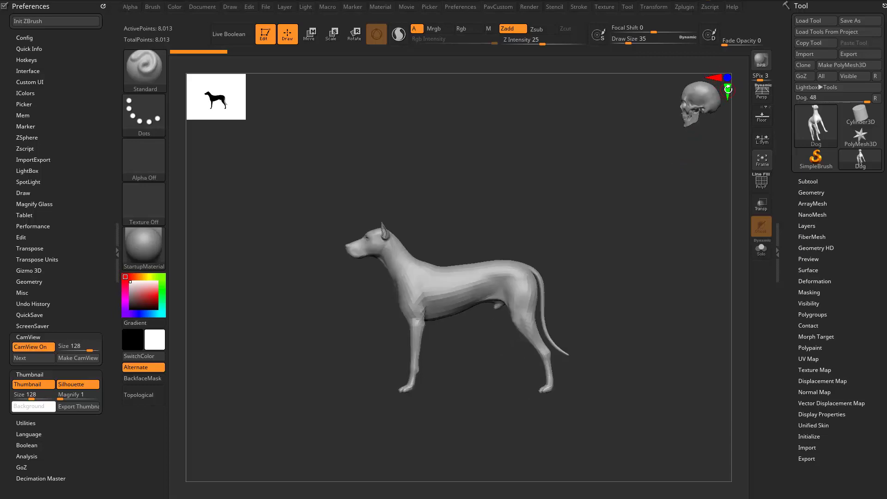
click(728, 89)
click(728, 80)
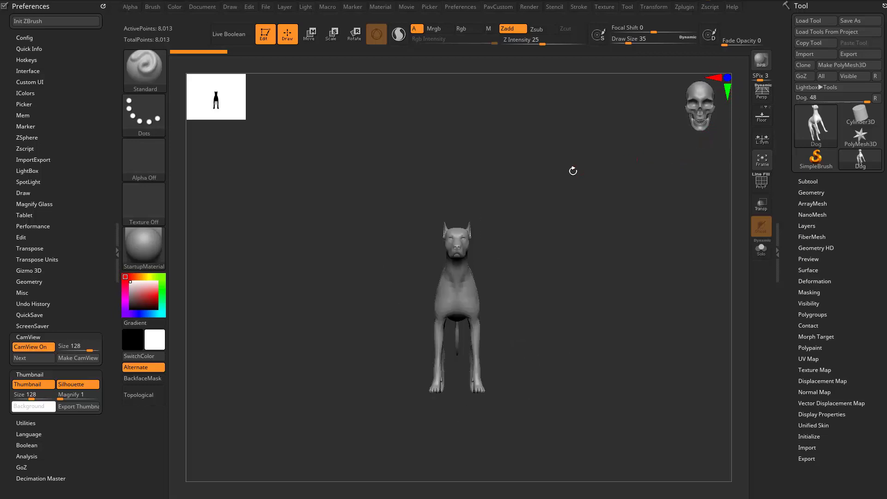
click(731, 77)
click(729, 78)
click(728, 90)
click(718, 77)
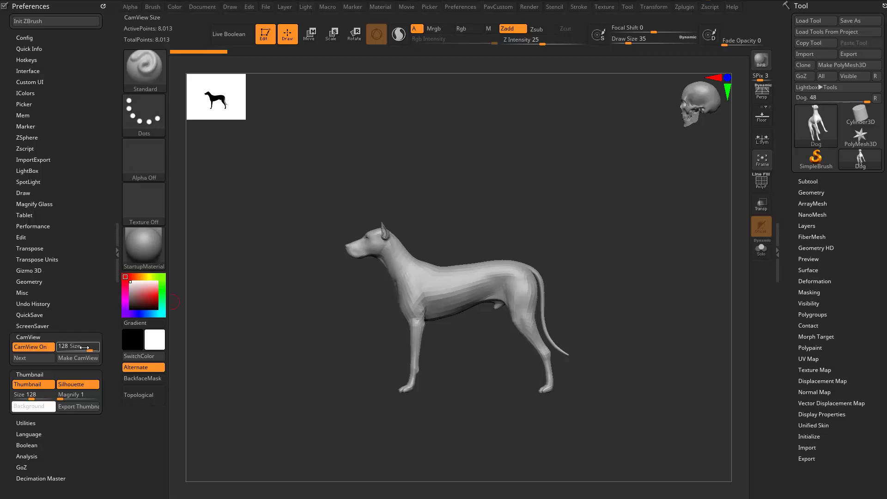
Set the CamView size to 250 and toggle CamView off and on with the Config options expanded.
mouse_move(84, 347)
mouse_down()
mouse_move(99, 346)
mouse_move(65, 346)
mouse_move(99, 347)
mouse_up()
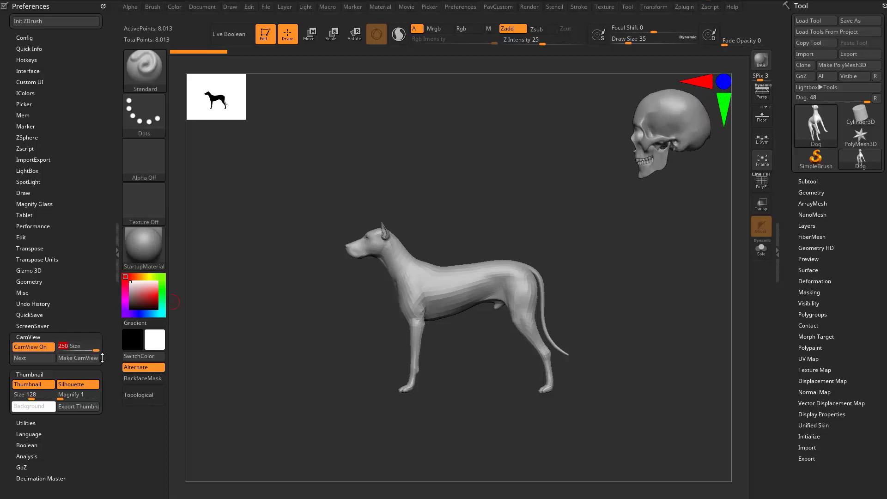
click(41, 346)
click(41, 347)
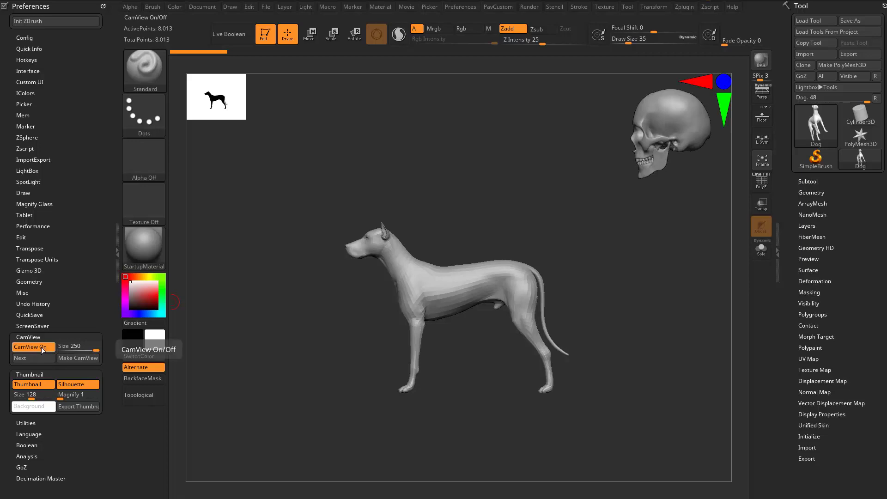
click(41, 348)
click(24, 37)
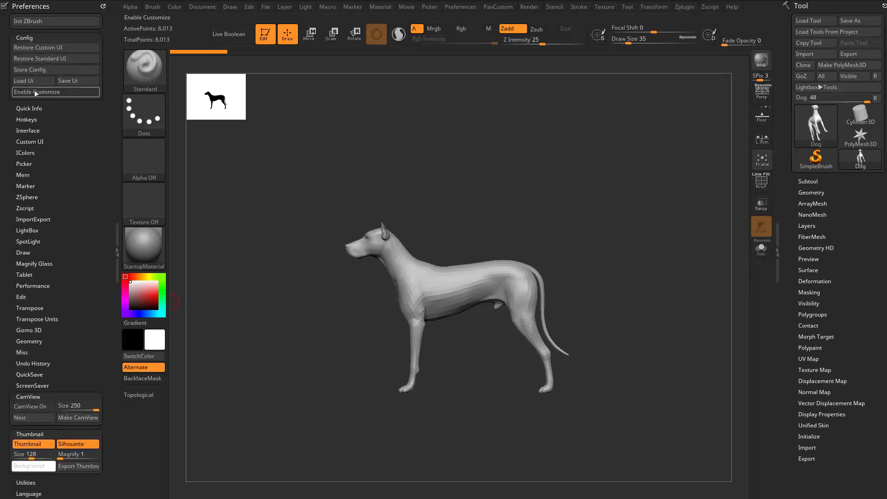
click(48, 409)
Cycle through the available CamView models, settle on the red anatomical bust with long-stemmed arrows, and test it by rotating the dog.
click(40, 418)
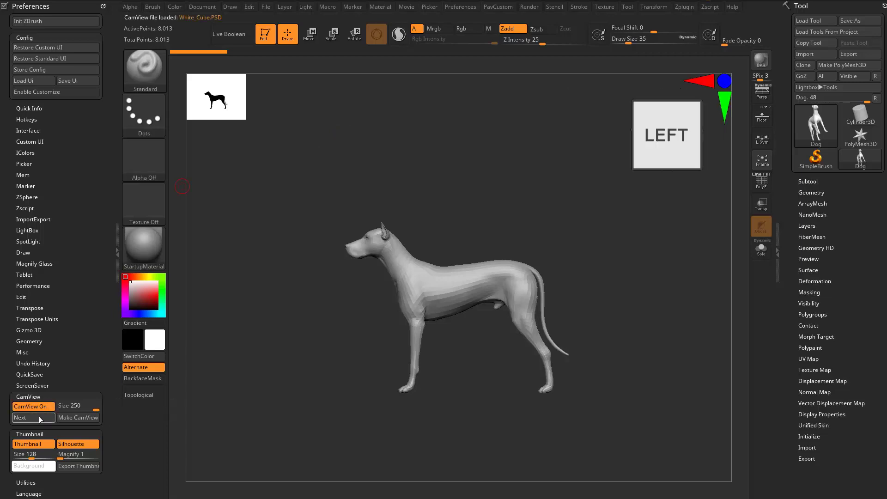
click(40, 417)
click(39, 418)
click(38, 419)
click(39, 417)
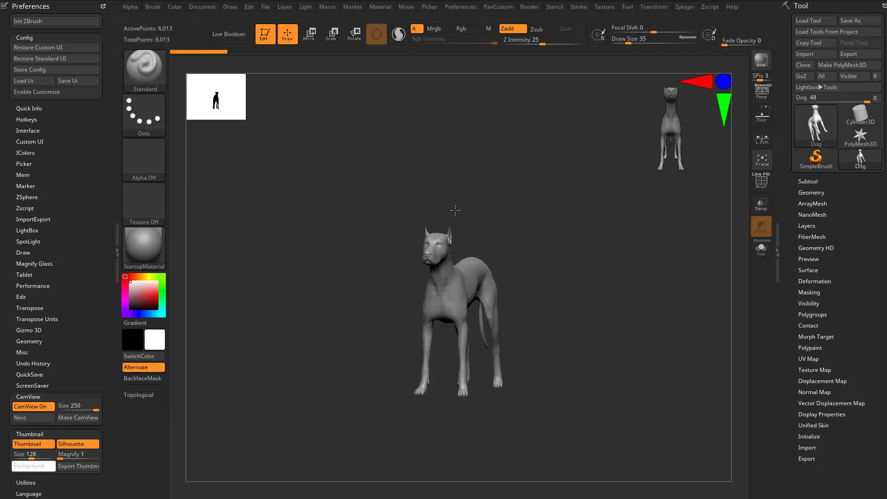
click(37, 420)
click(37, 420)
click(38, 420)
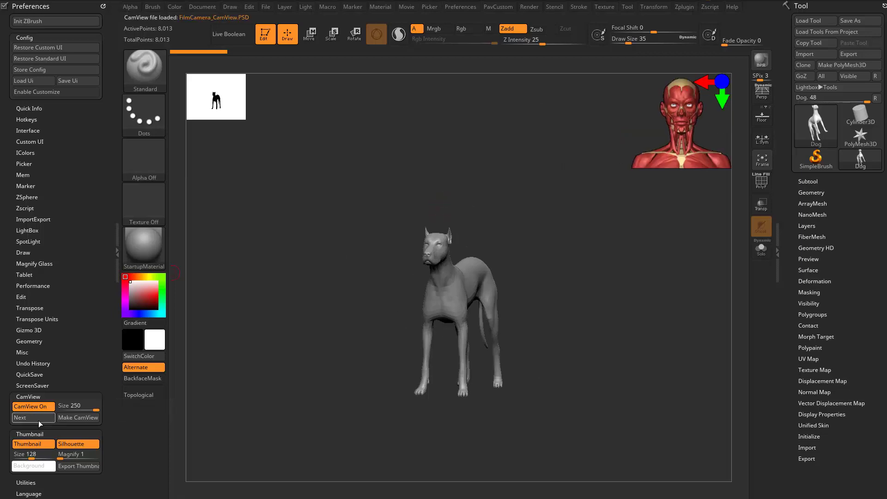
click(38, 421)
click(38, 421)
click(38, 420)
click(37, 420)
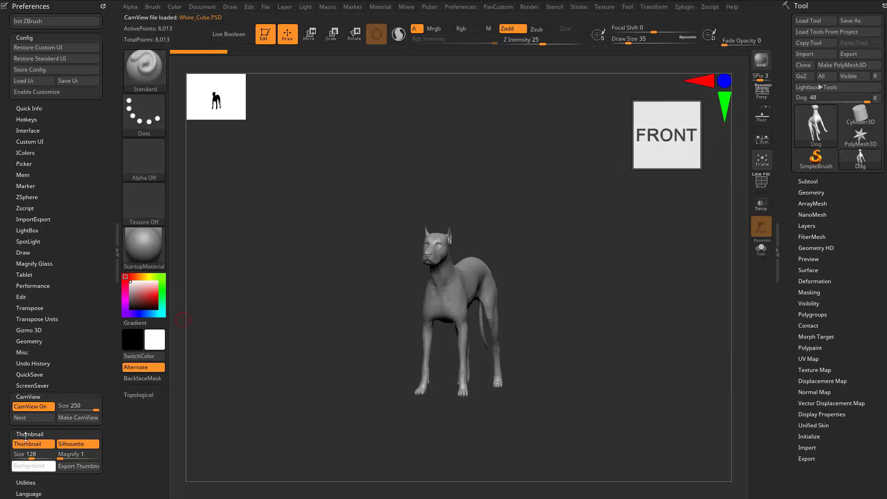
click(40, 417)
click(40, 417)
click(41, 417)
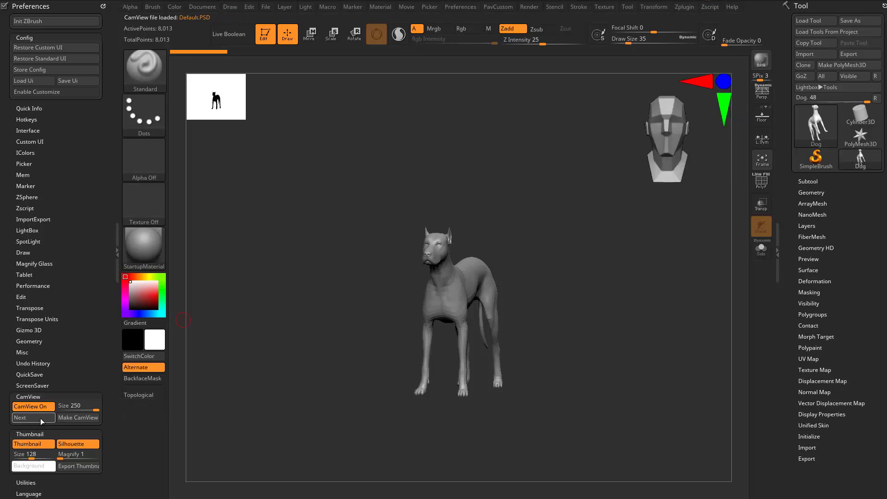
click(40, 419)
drag(490, 201, 502, 287)
drag(633, 265, 645, 230)
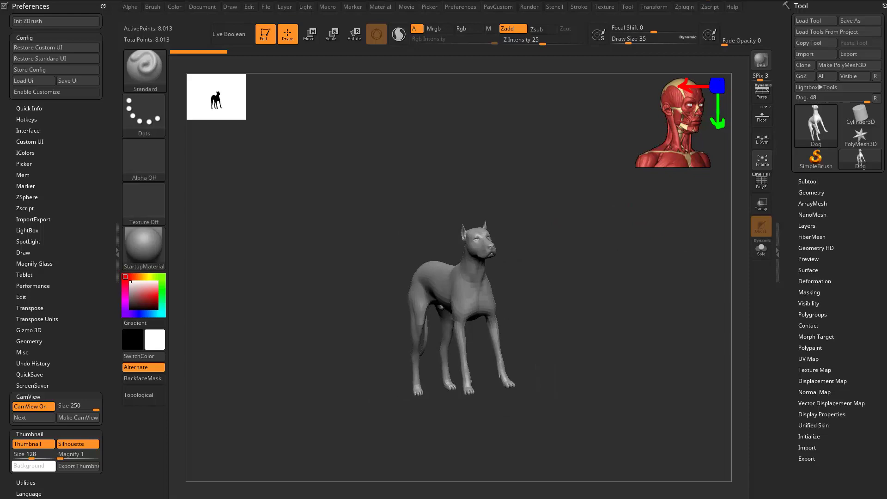
Switch to the browser, look through the CamView videos in the "ZBrush 2020 What's New" YouTube playlist, and return to ZBrush.
drag(886, 15, 360, 65)
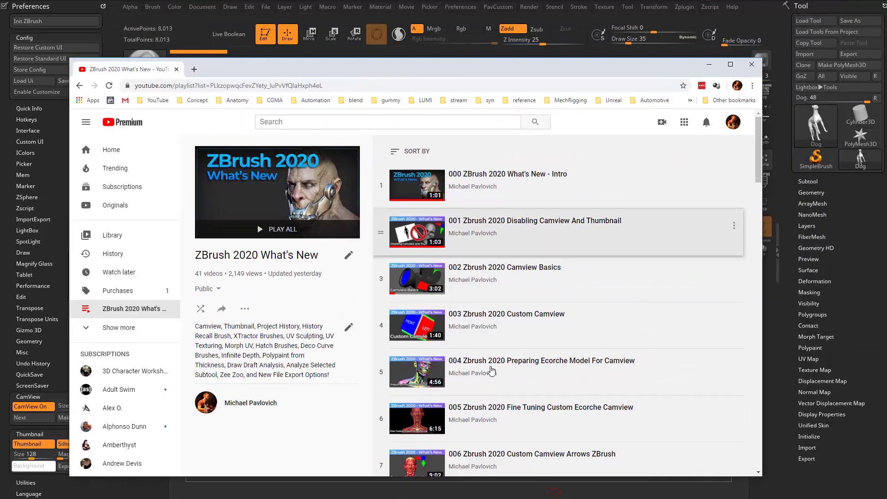
scroll(506, 281, down, 2)
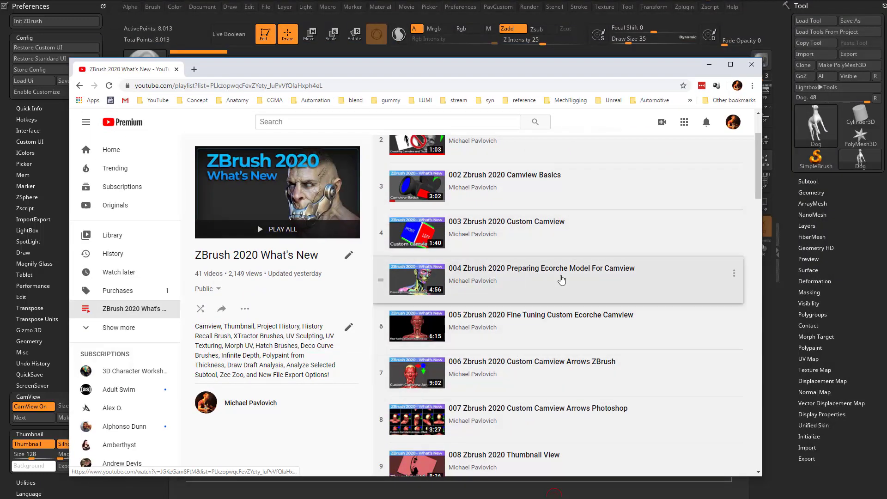
key(alt+Tab)
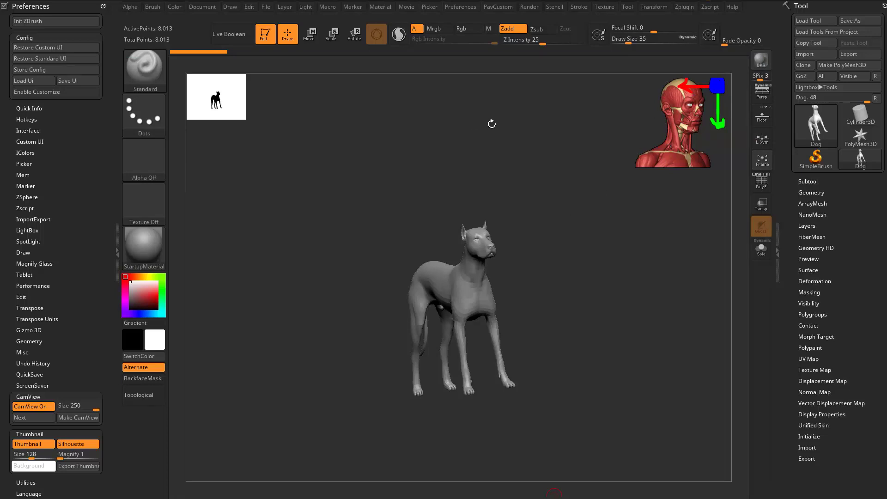
alt+drag(500, 166, 486, 188)
drag(558, 212, 633, 181)
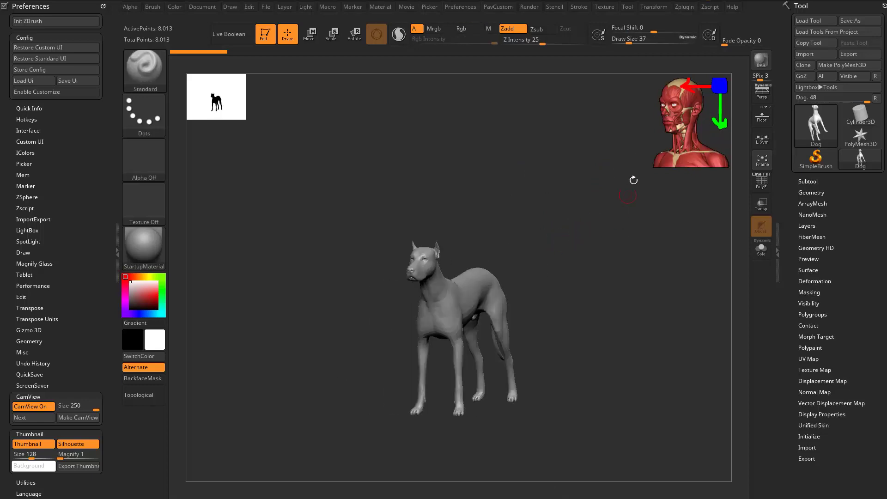
Load the DemoAnimeHead.ZPR project from the LightBox projects in place of the dog.
drag(682, 139, 685, 145)
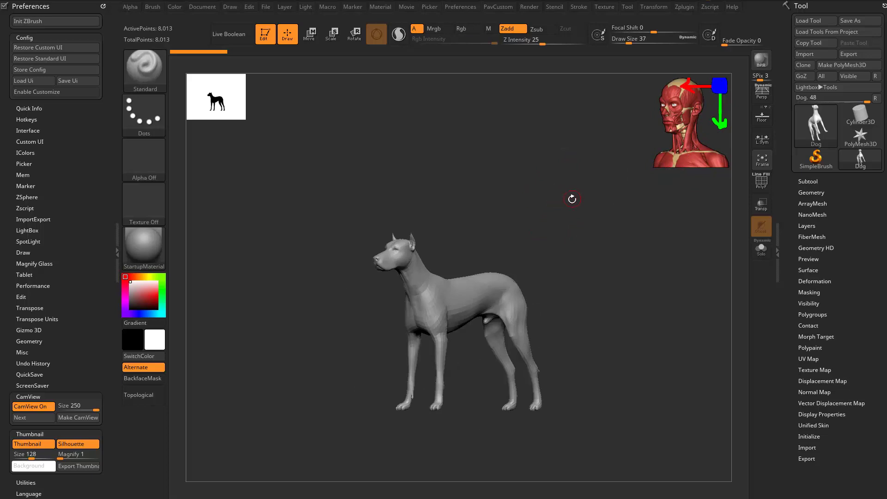
drag(547, 218, 451, 275)
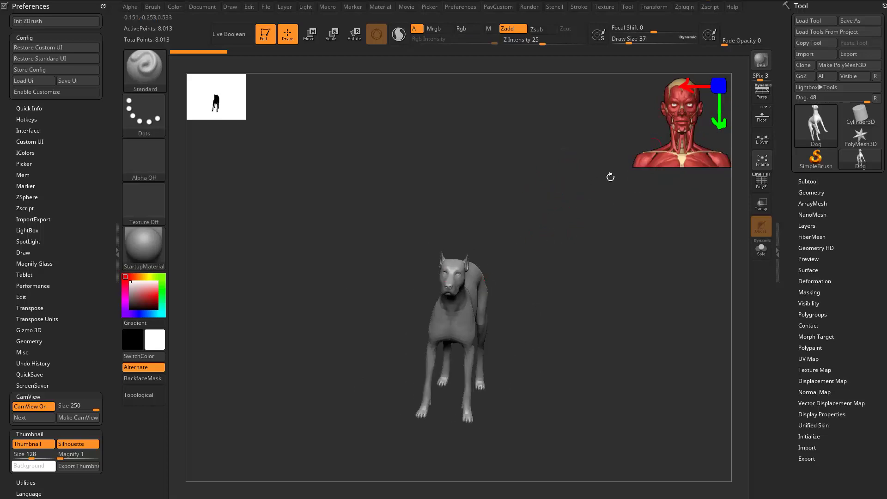
drag(610, 176, 557, 234)
key(comma)
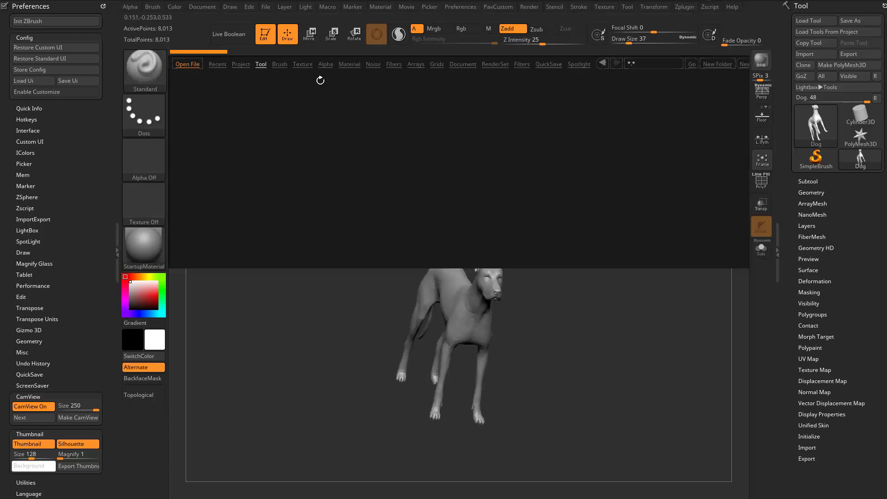
click(239, 64)
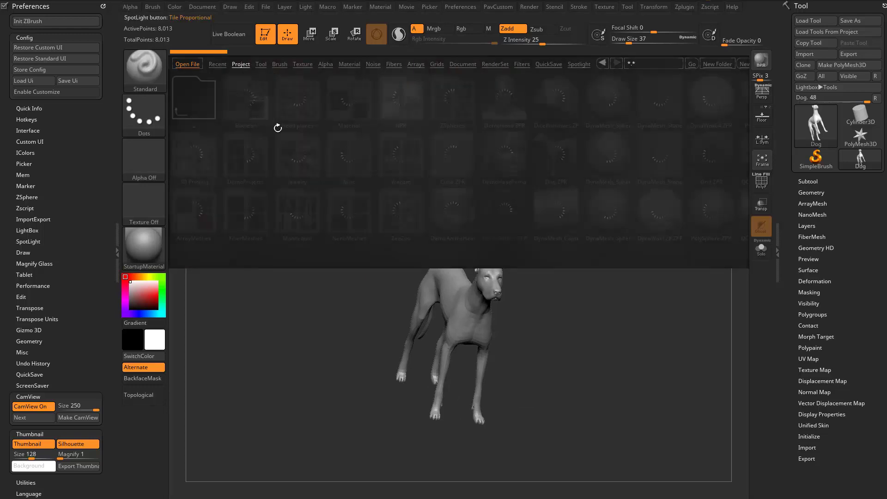
double_click(450, 205)
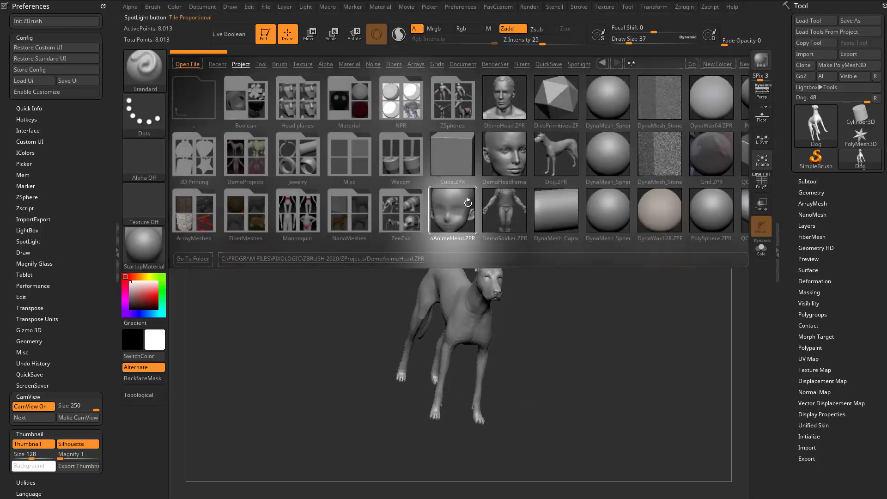
click(428, 233)
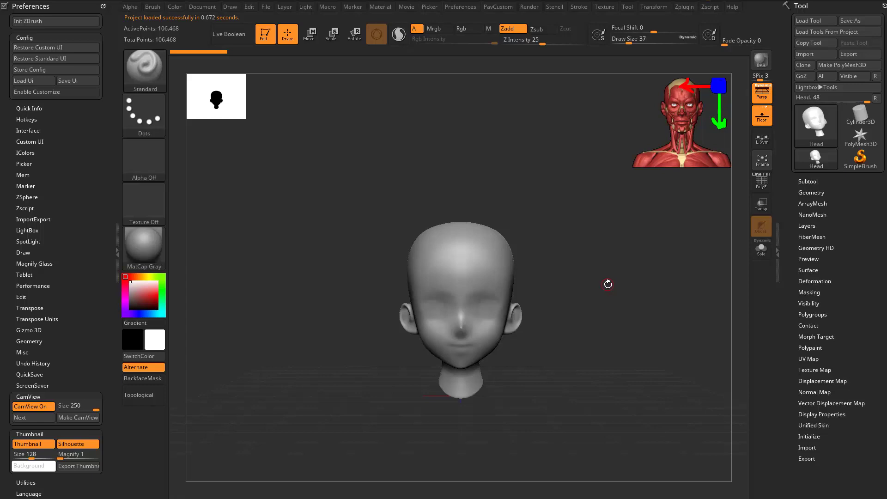
Set the document background colour to black behind the anime head.
mouse_move(608, 284)
mouse_down()
mouse_move(603, 277)
mouse_move(605, 289)
mouse_up()
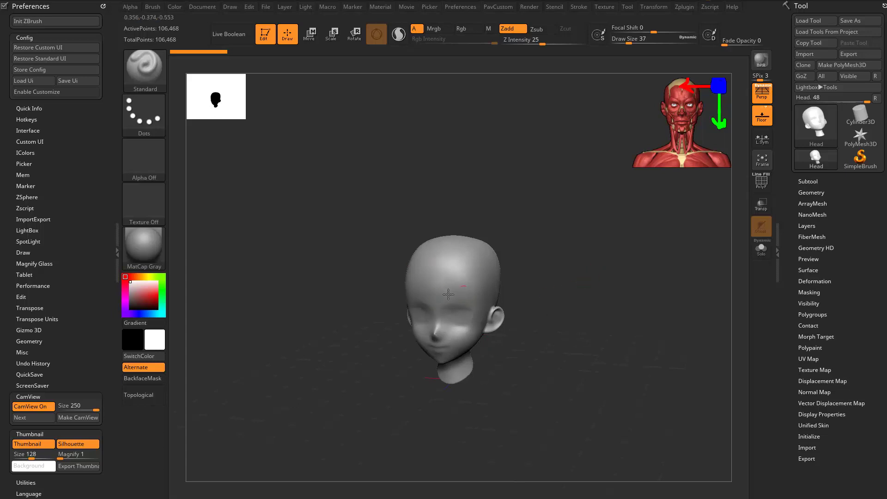
drag(548, 270, 517, 271)
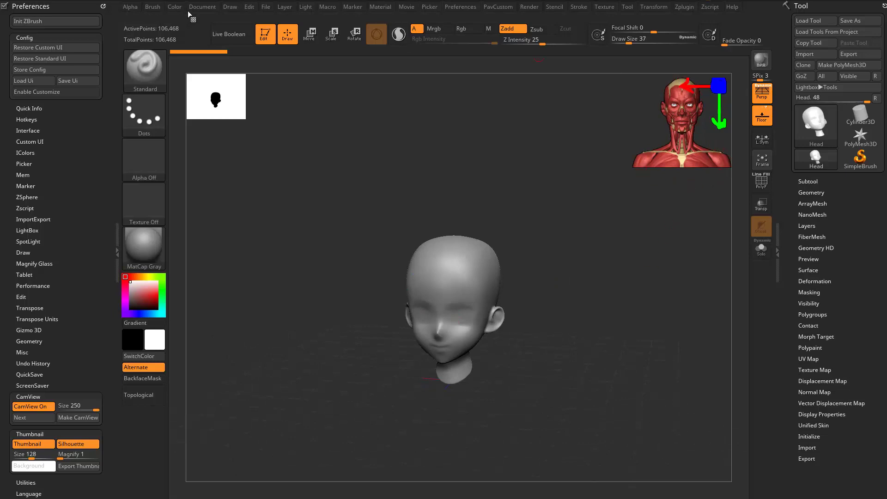
click(202, 7)
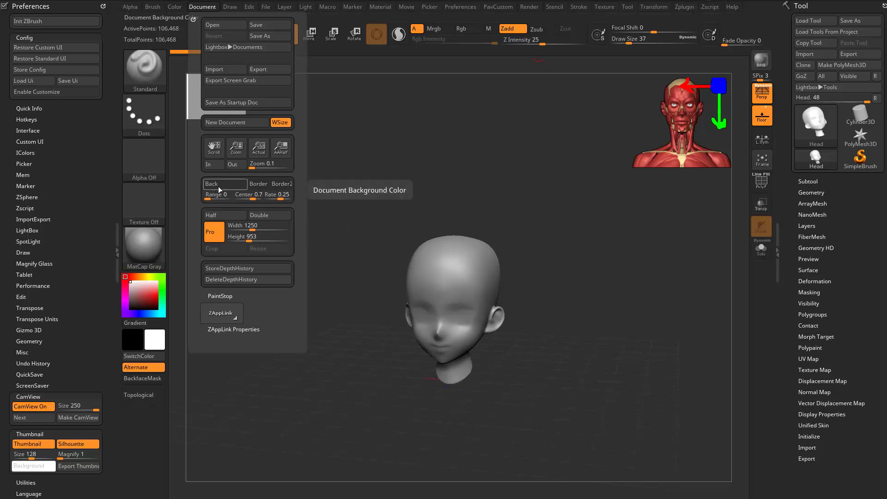
drag(217, 184, 134, 333)
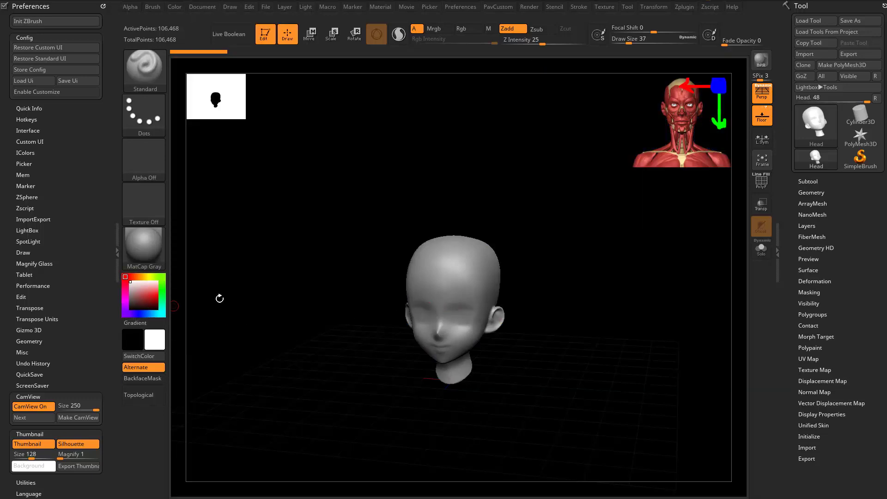
Turn off perspective and the floor grid, checking the head from the front and at an angle.
click(763, 96)
shift+drag(554, 194, 565, 188)
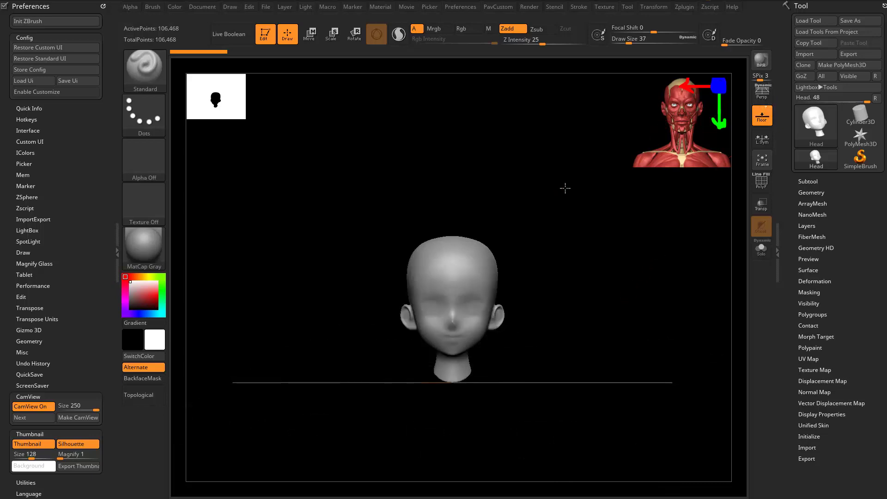
click(764, 119)
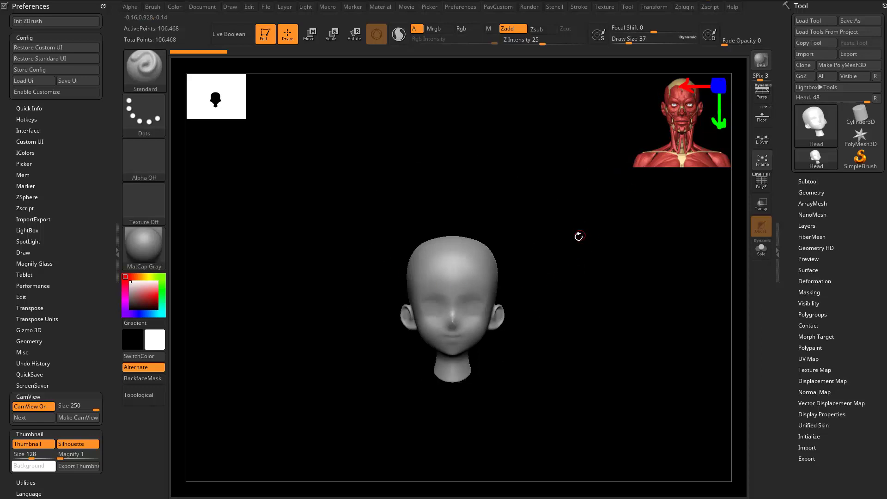
drag(600, 216, 595, 231)
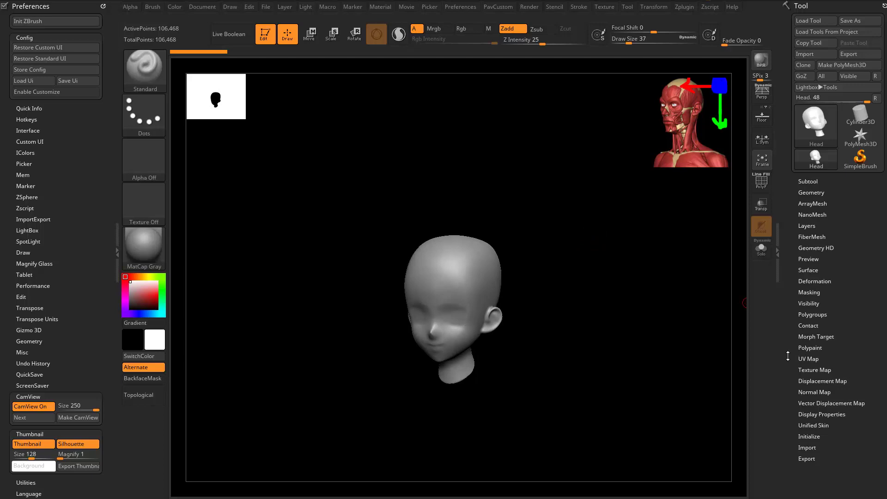
Expand the Deformation options and turn the floor grid back on beneath the head.
scroll(788, 356, down, 1)
key(shift)
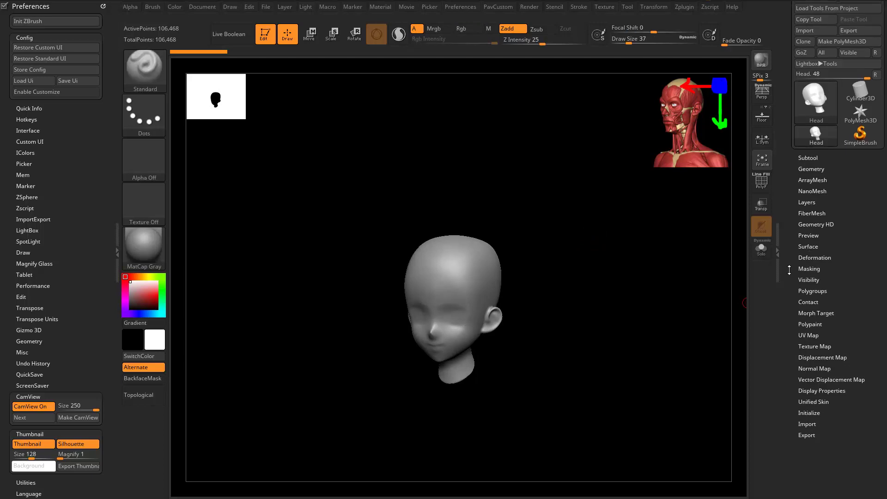
click(804, 257)
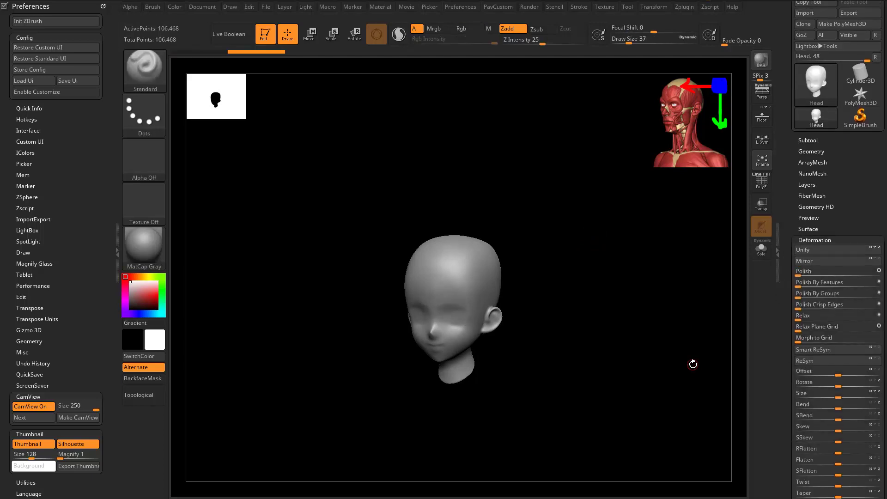
shift+drag(502, 299, 515, 292)
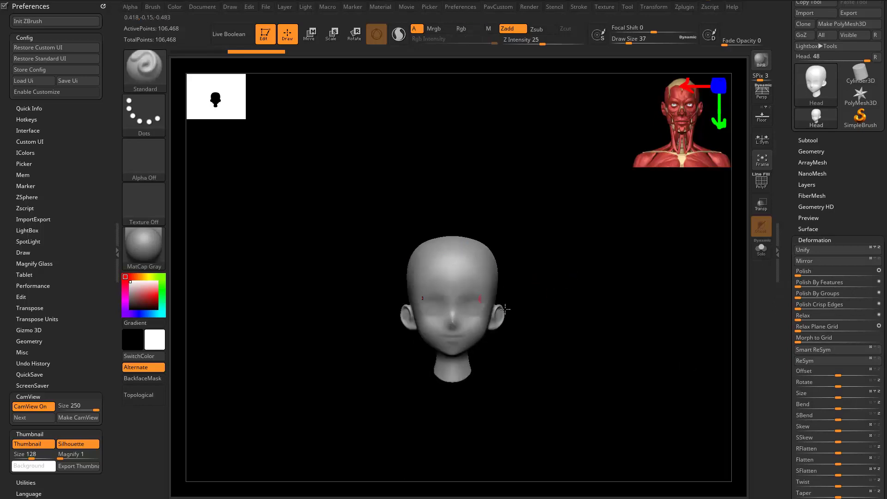
drag(584, 273, 628, 223)
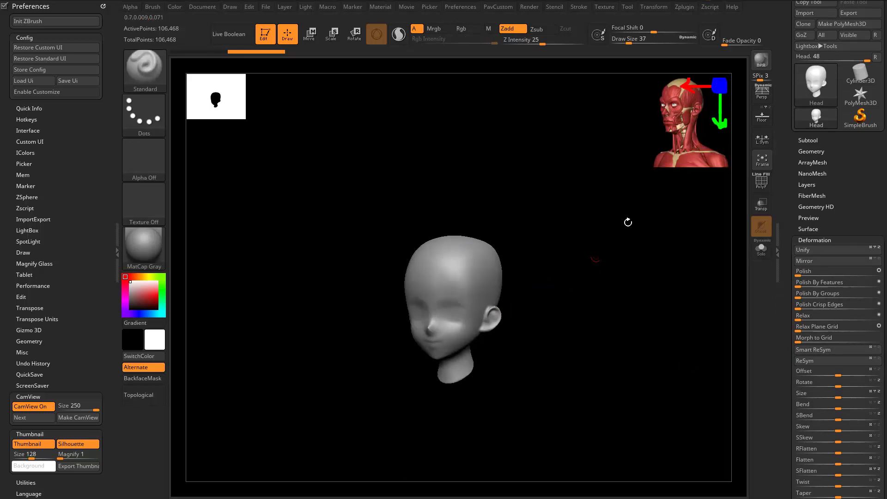
click(762, 115)
drag(534, 286, 470, 248)
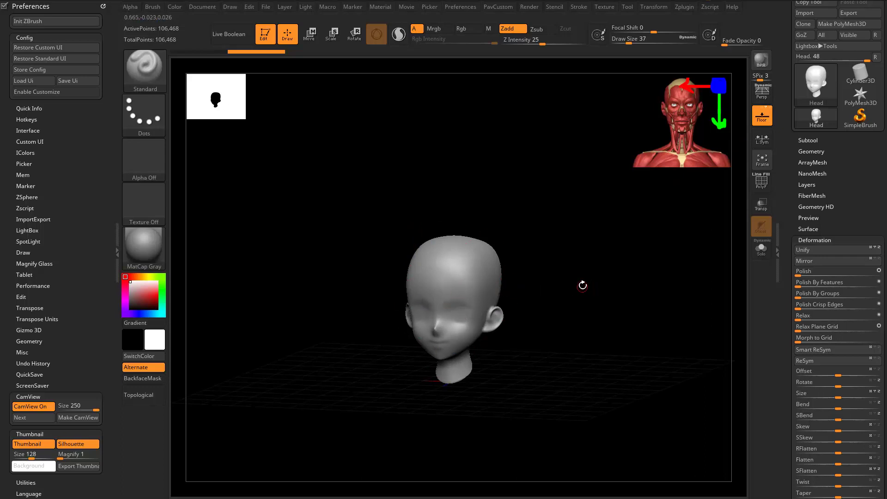
drag(606, 255, 502, 166)
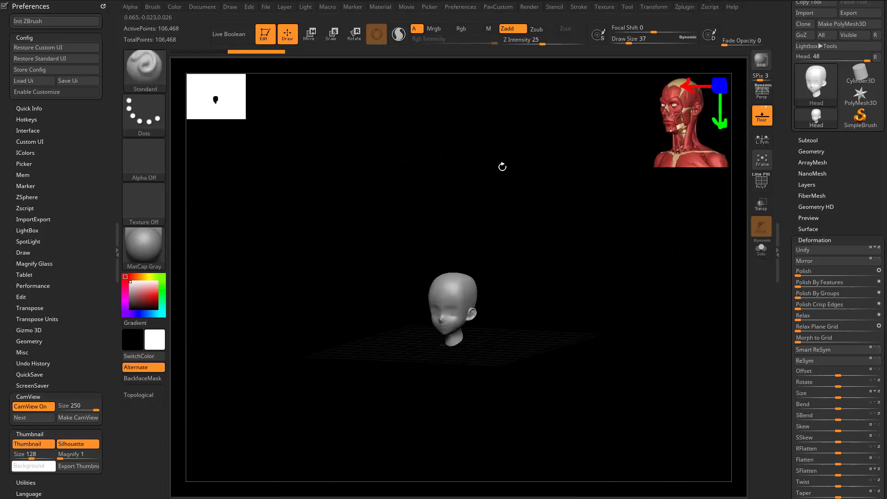
Try repositioning the head in Move mode, undo the change and return to Draw mode.
key(w)
drag(455, 255, 449, 48)
shift+drag(554, 236, 519, 283)
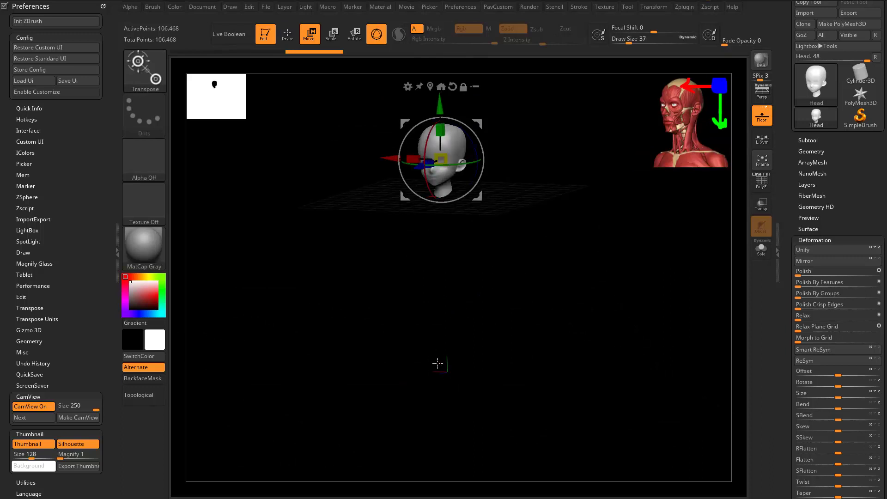
mouse_move(505, 327)
mouse_down()
mouse_move(529, 314)
mouse_move(558, 321)
mouse_up()
key(ctrl+z)
key(q)
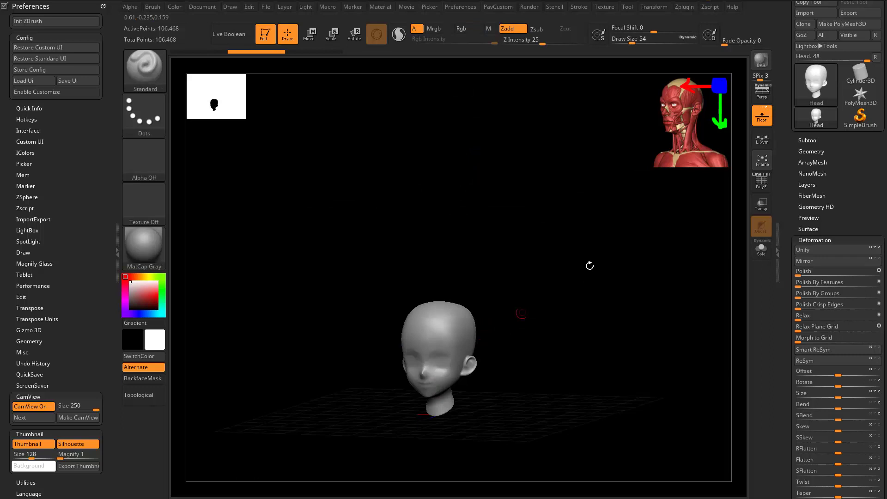
Expand the head's Subtool section and examine its Merge options.
shift+click(808, 140)
shift+drag(791, 303, 791, 204)
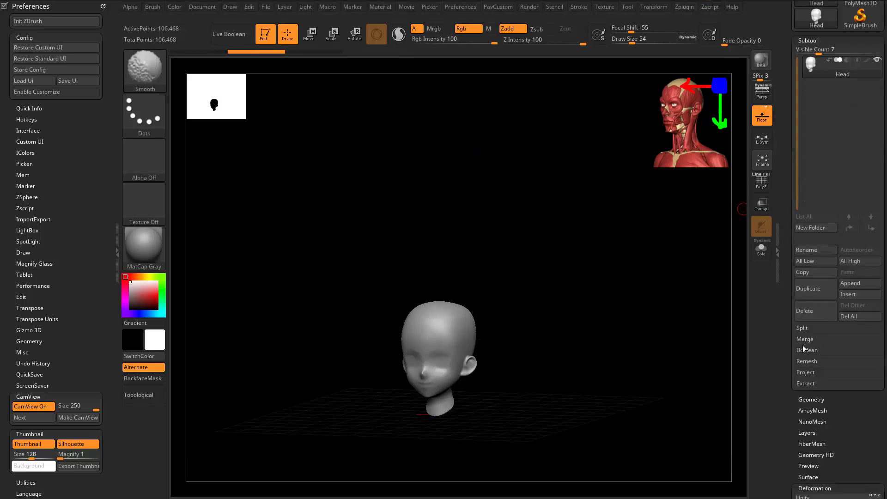
click(805, 339)
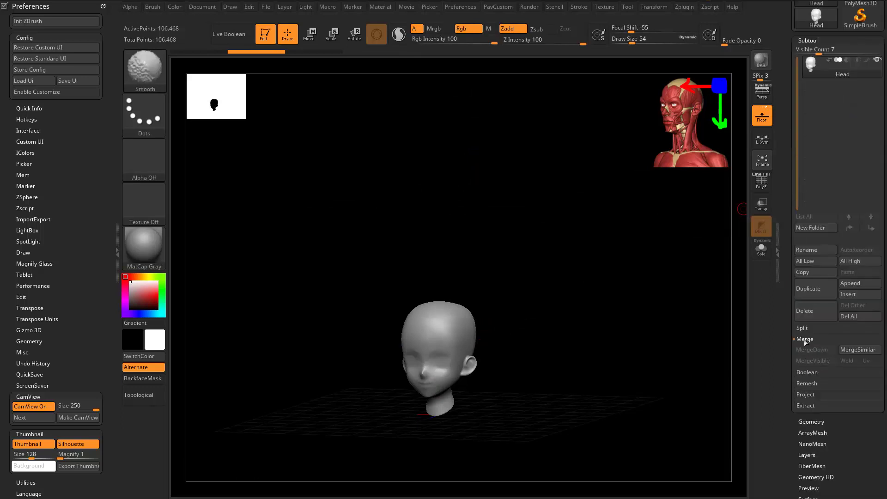
click(804, 339)
scroll(793, 407, up, 3)
drag(583, 268, 557, 255)
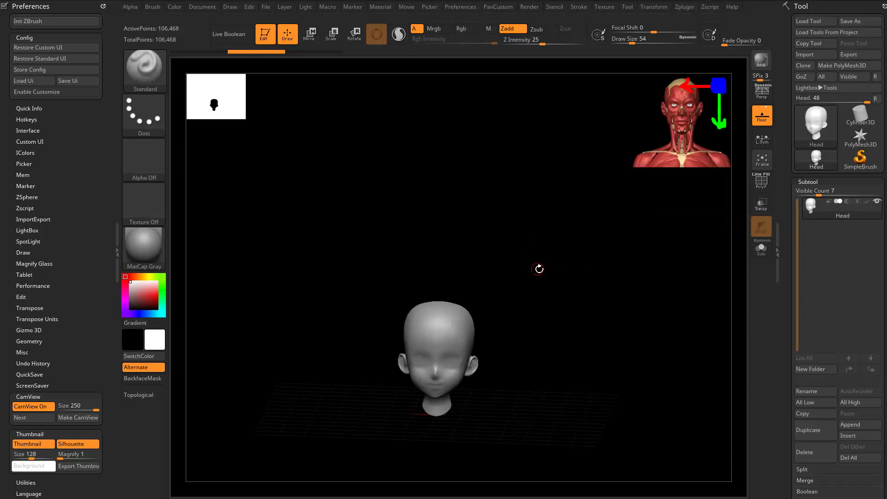
Load the DemoSoldier.ZTL tool from the LightBox tools.
key(comma)
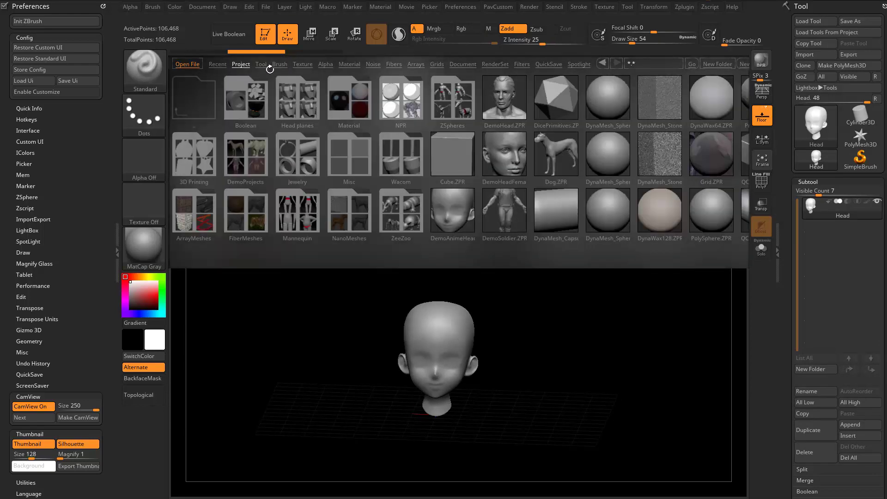
click(267, 65)
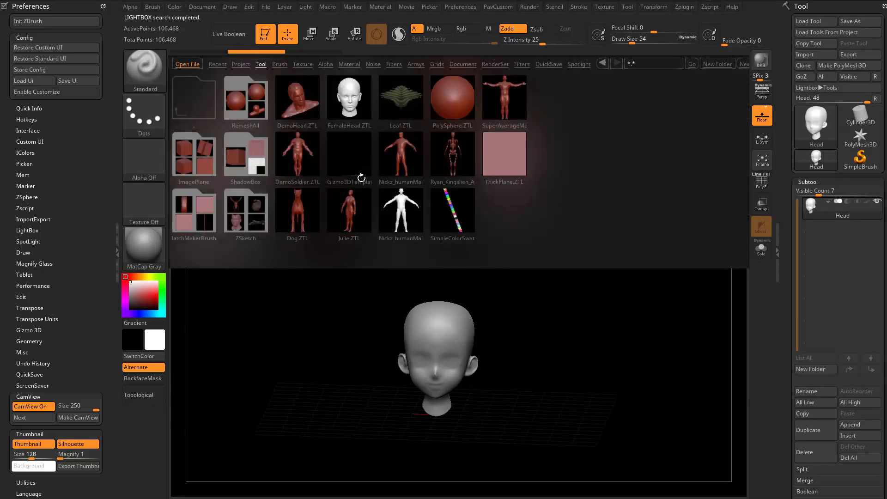
double_click(295, 147)
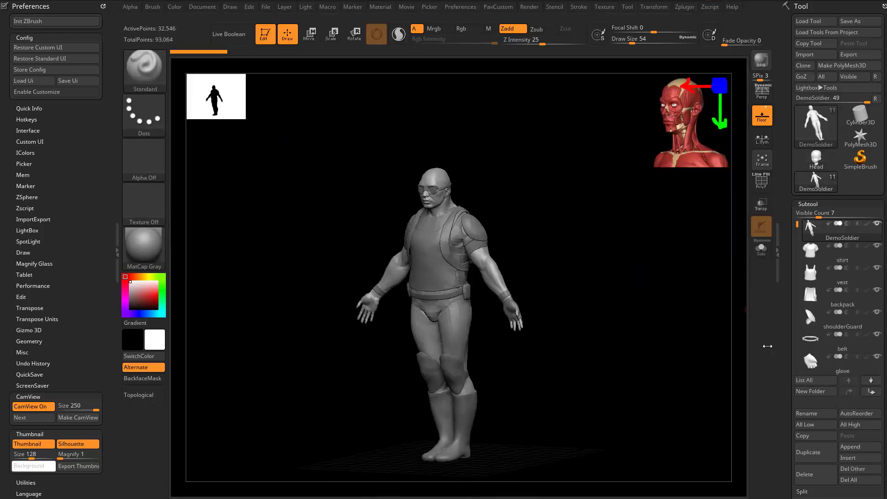
Try the Unify deformation on the DemoSoldier body subtool alone and undo it.
scroll(804, 342, down, 15)
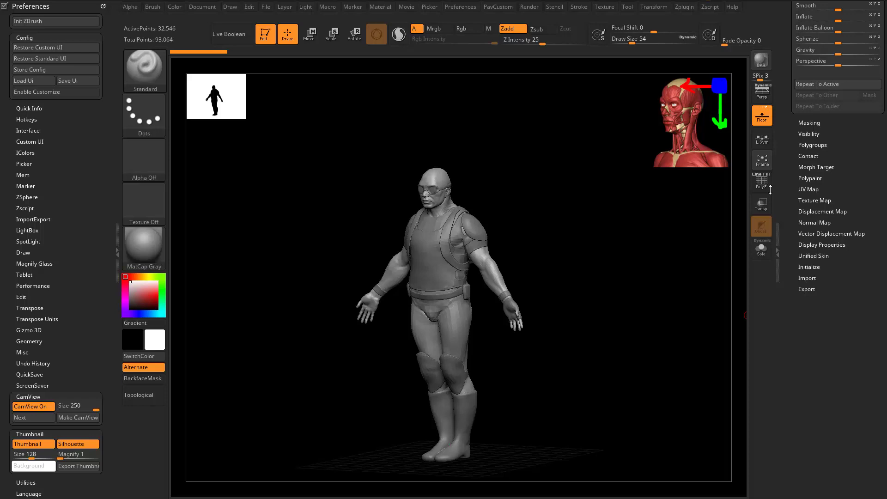
scroll(807, 114, up, 8)
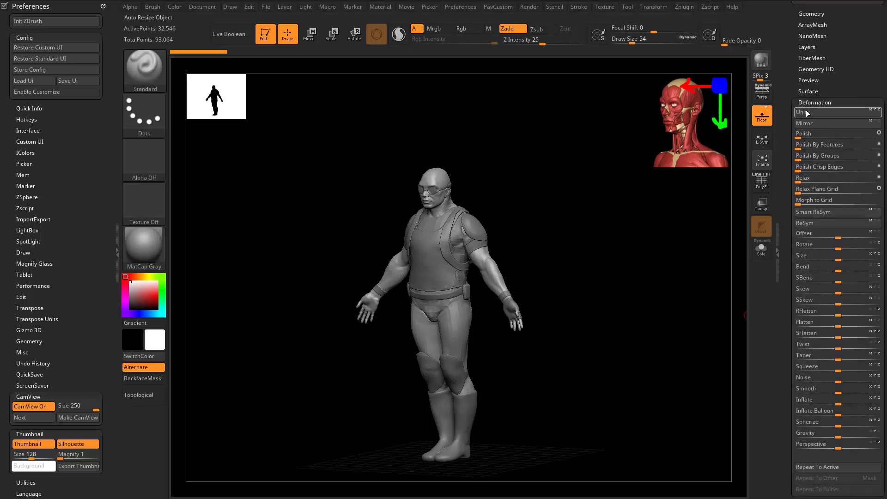
click(807, 113)
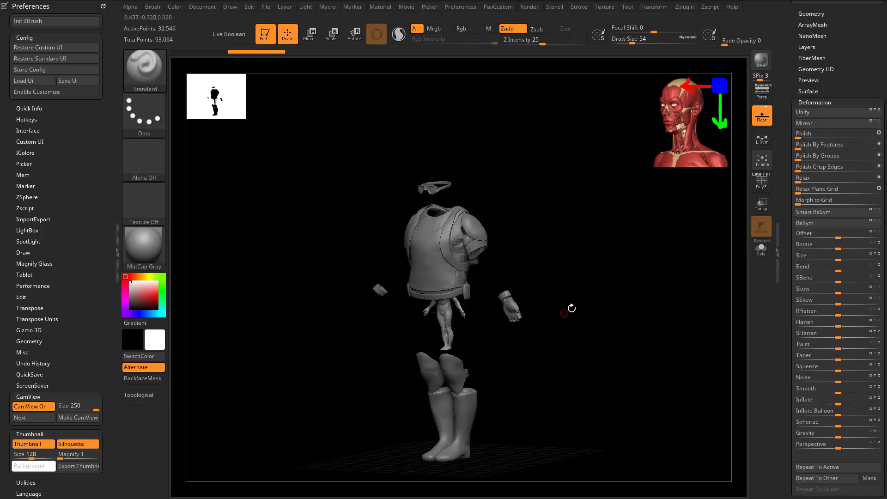
drag(571, 308, 417, 280)
key(ctrl+z)
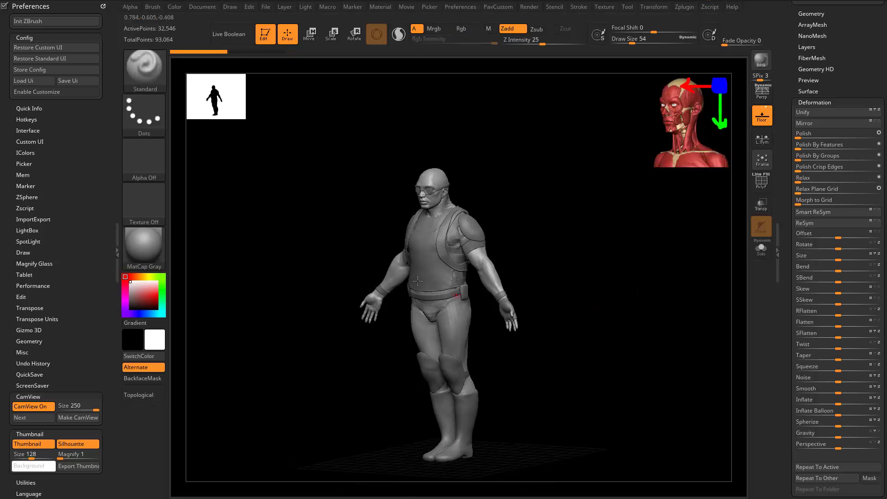
drag(546, 283, 607, 239)
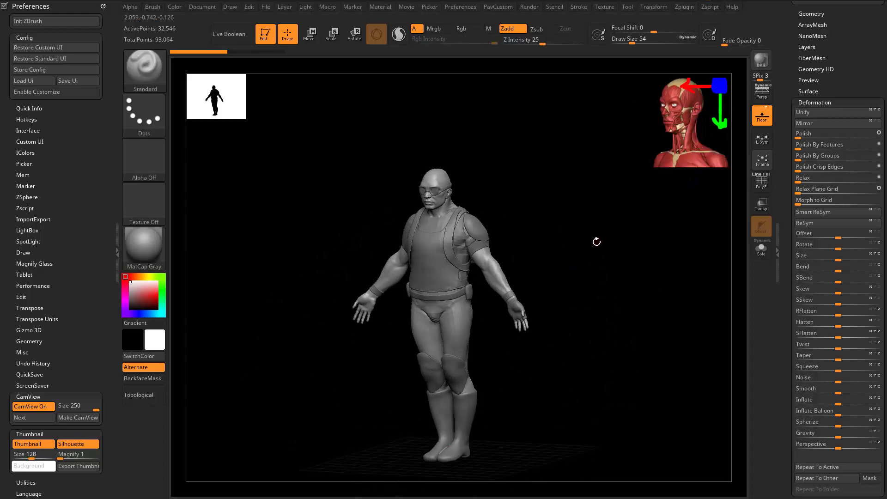
Merge all visible DemoSoldier subtools with Weld enabled and switch to the merged tool.
drag(785, 225, 786, 326)
shift+click(805, 338)
click(810, 357)
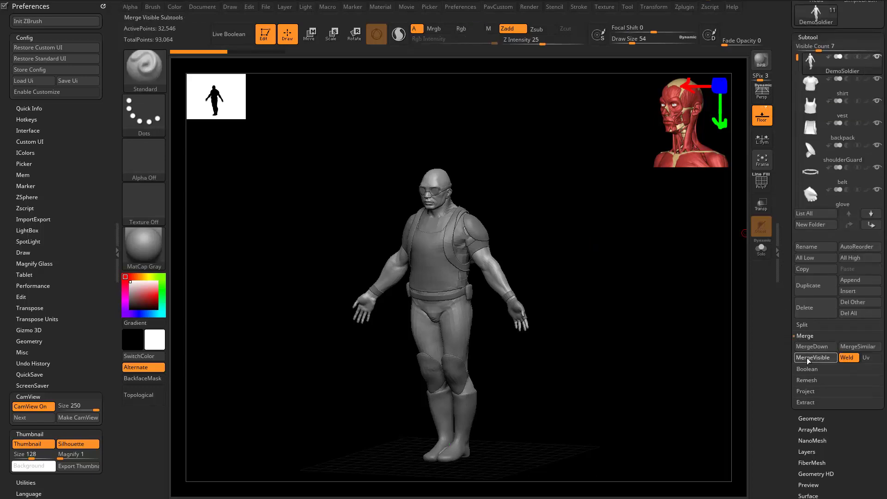
click(816, 185)
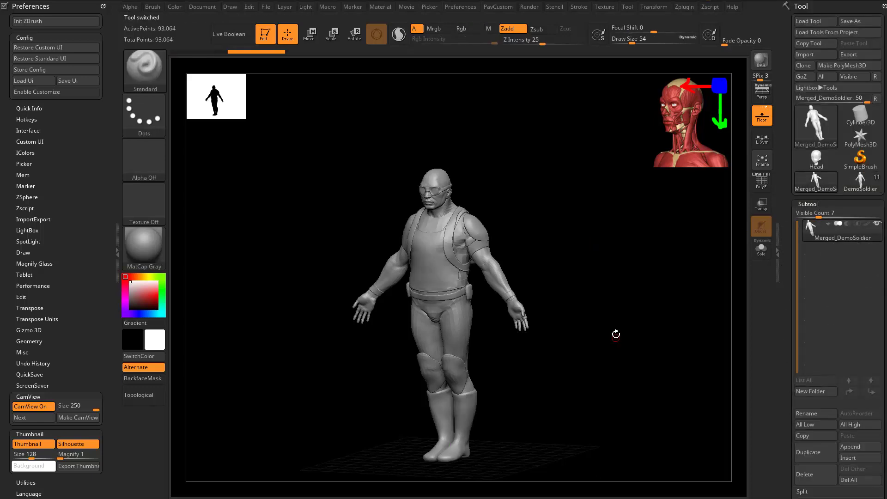
Apply the Unify deformation to the merged soldier and rotate it to the front view.
drag(792, 254, 811, 184)
click(803, 212)
drag(598, 293, 630, 316)
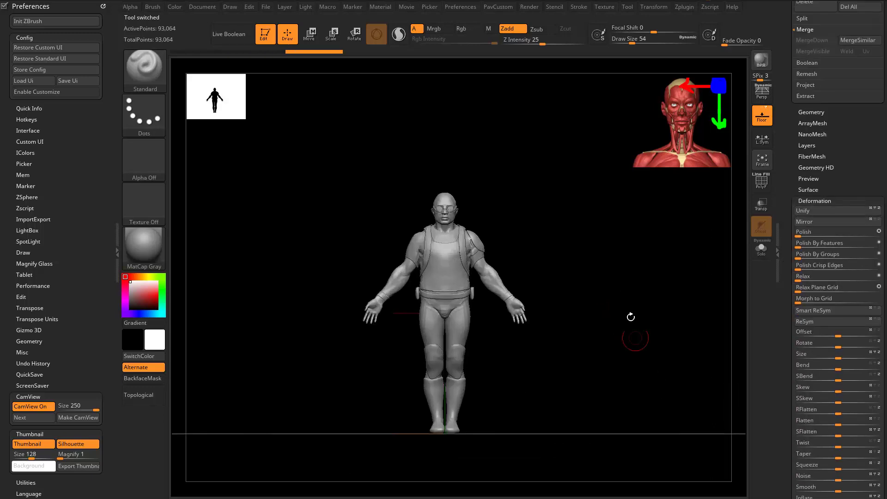
Make a custom CamView from the merged soldier, test it by rotating the model, and set Draw Size to 29.
click(79, 418)
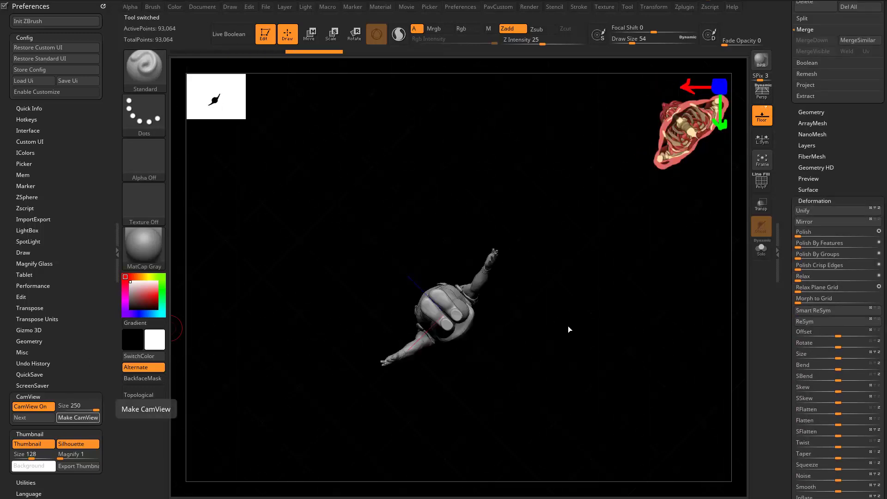
drag(588, 327, 612, 298)
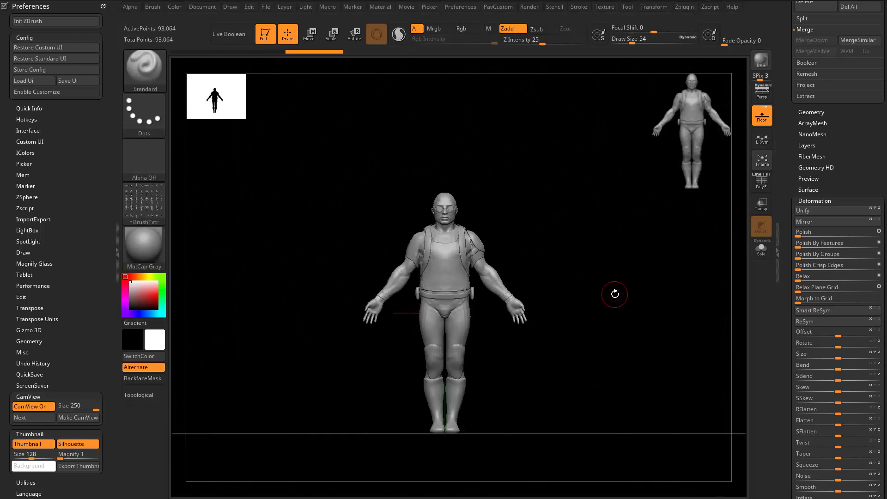
key(s)
drag(577, 255, 571, 255)
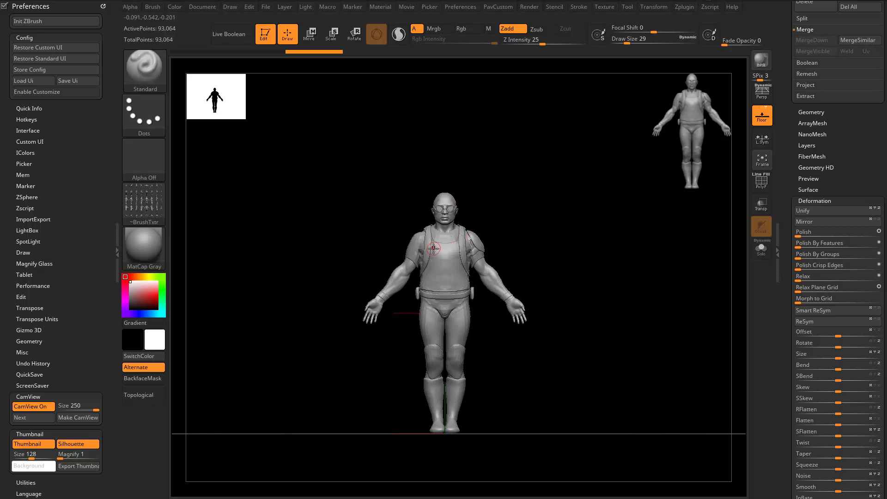
Start exporting the generated CamView texture and browse to the ZBrush 2020 > ZStartup > CamView folder.
click(148, 197)
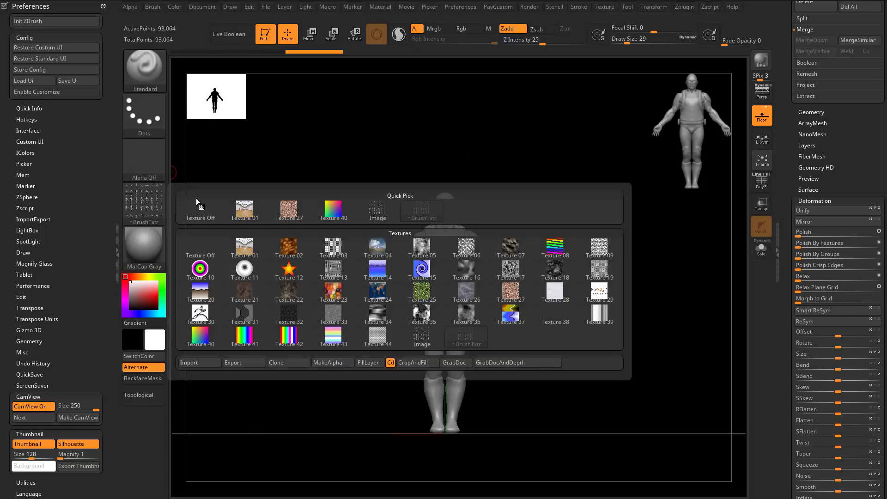
click(233, 358)
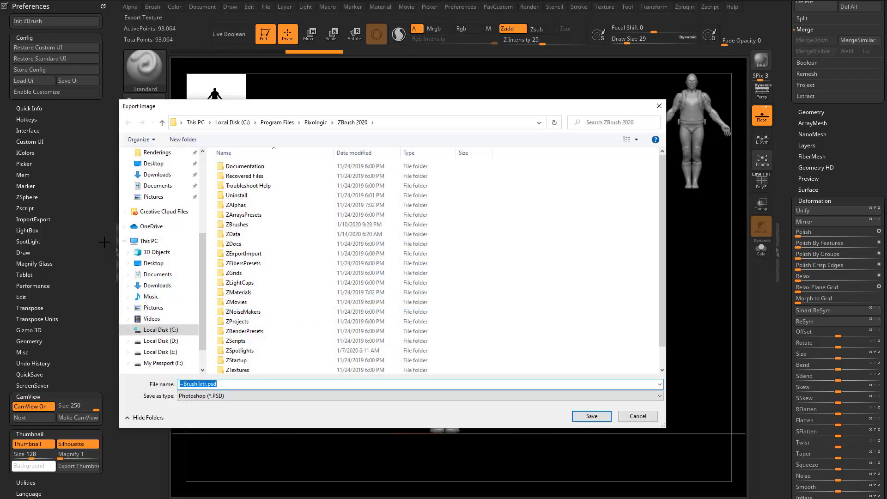
click(164, 187)
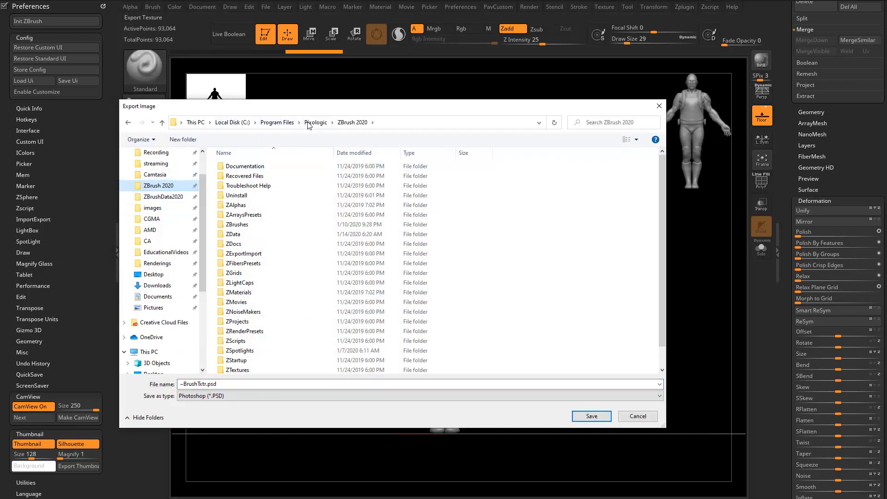
scroll(257, 292, down, 1)
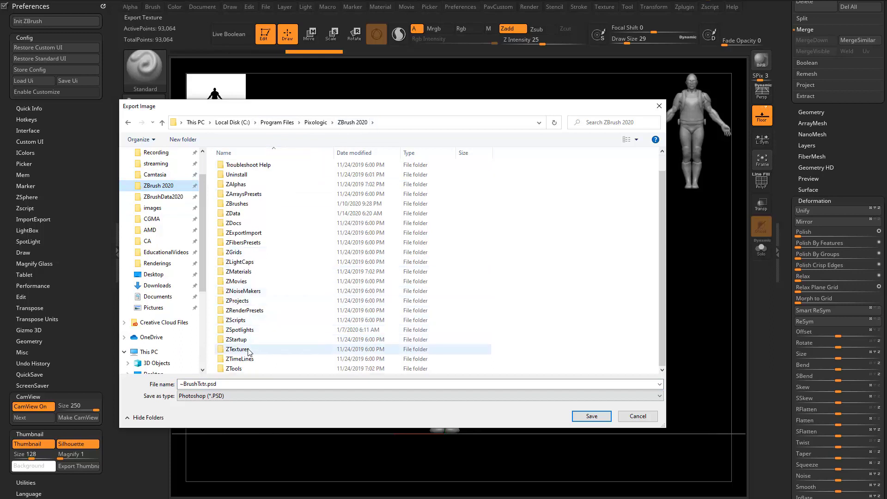
click(250, 342)
double_click(251, 342)
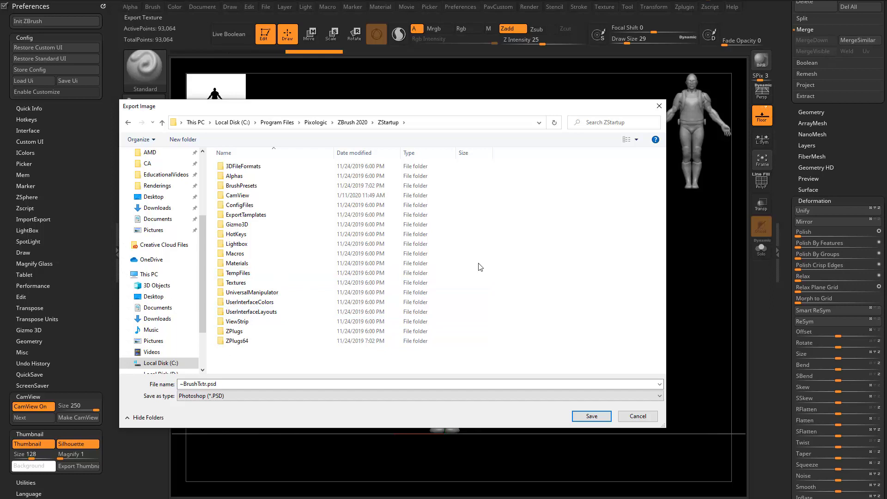
double_click(259, 195)
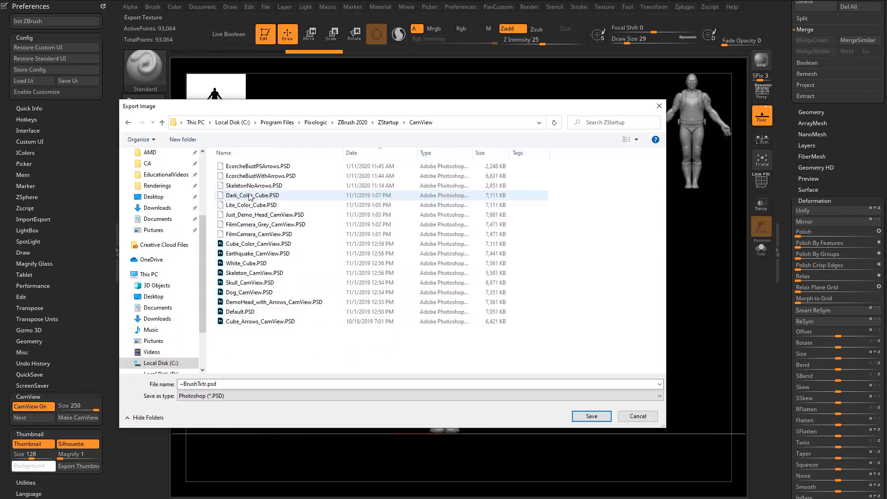
Save the exported texture as DemoSoldier in Photoshop PSD format.
click(273, 165)
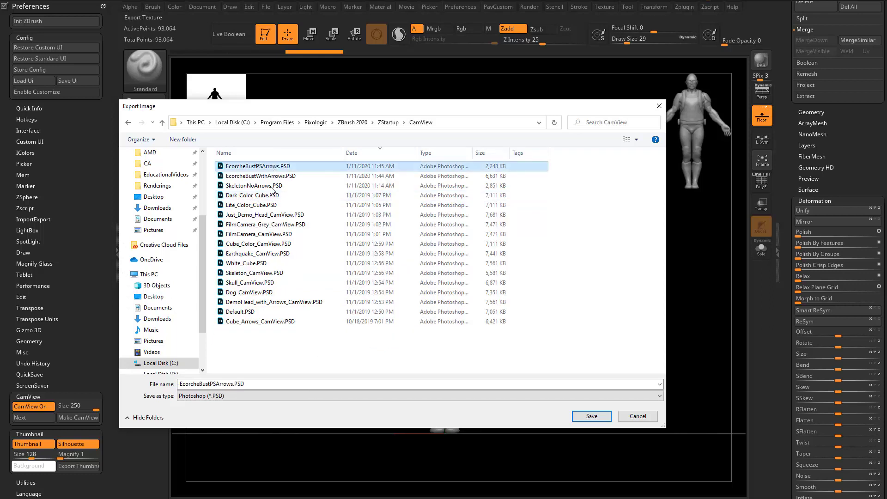
click(252, 383)
text(DemoSoldier)
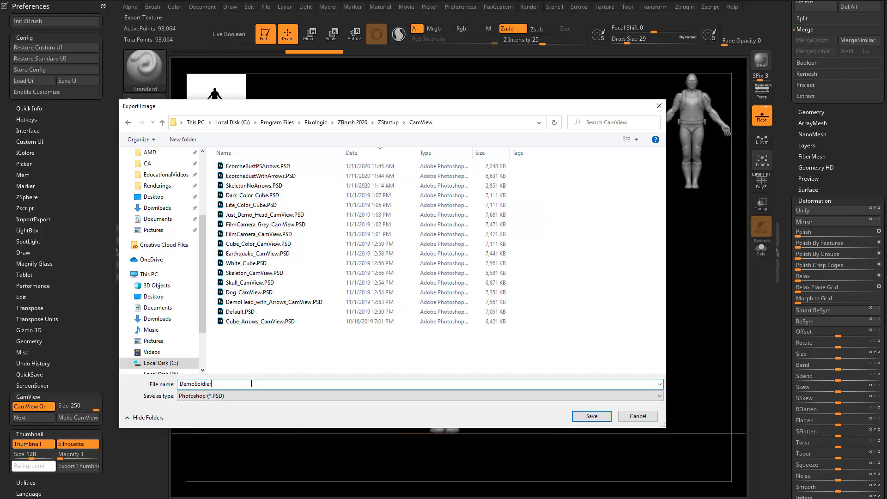
key(Return)
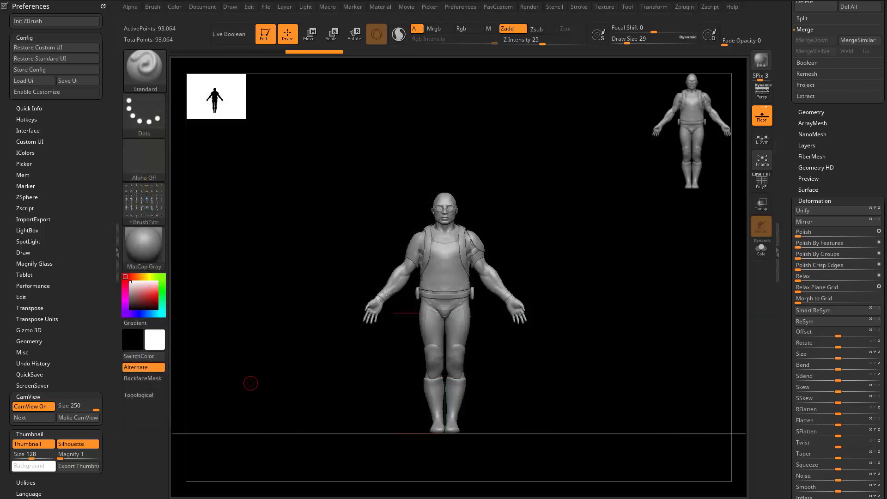
Set the current texture to Texture Off and snap the soldier back to the front view.
click(143, 203)
click(187, 205)
drag(574, 238, 658, 162)
shift+drag(613, 223, 531, 240)
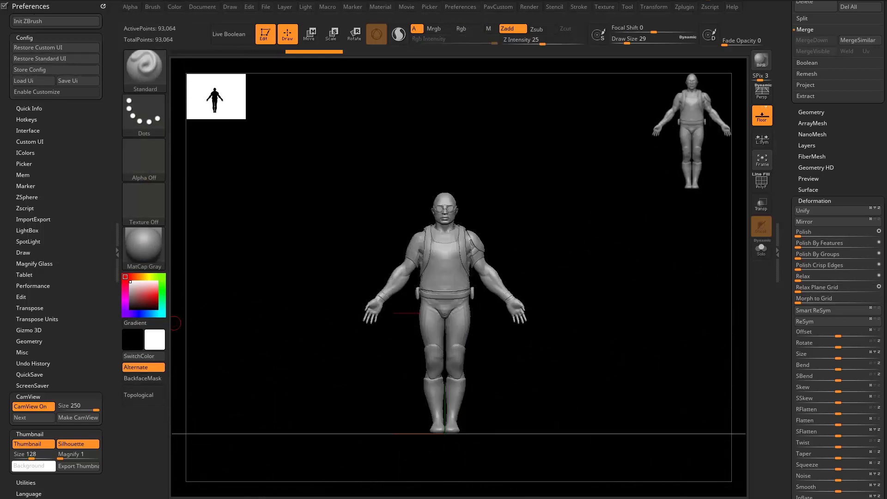
Set the CamView size to 128 and rotate the soldier slightly to check the smaller CamView.
click(73, 407)
click(74, 407)
text(12)
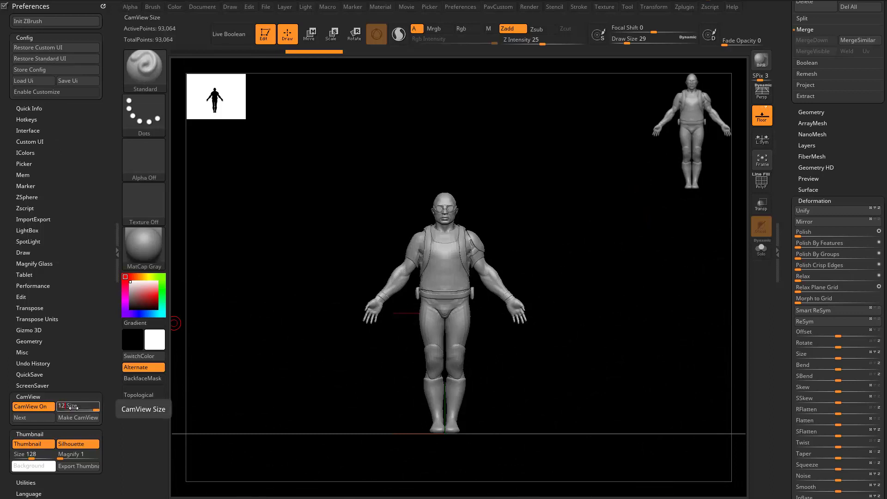
text(8)
key(Return)
drag(659, 245, 651, 249)
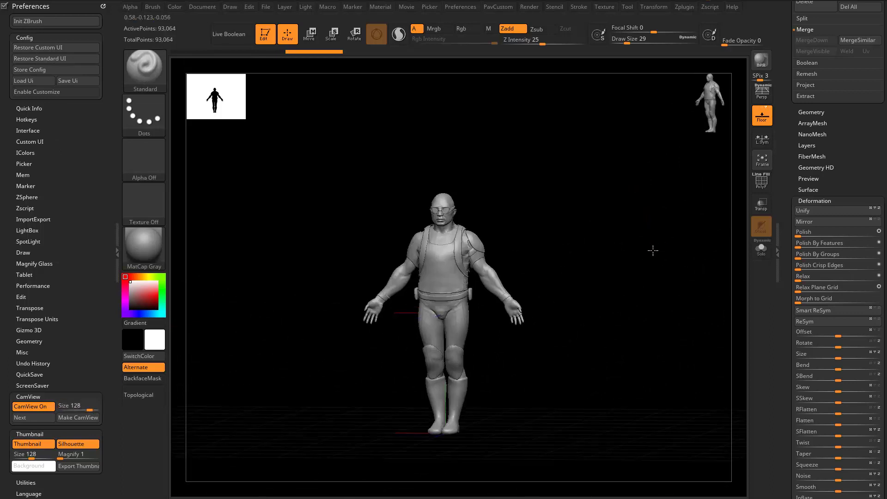
Load the next CamView design, turn CamView off and snap the soldier to the front view.
click(34, 416)
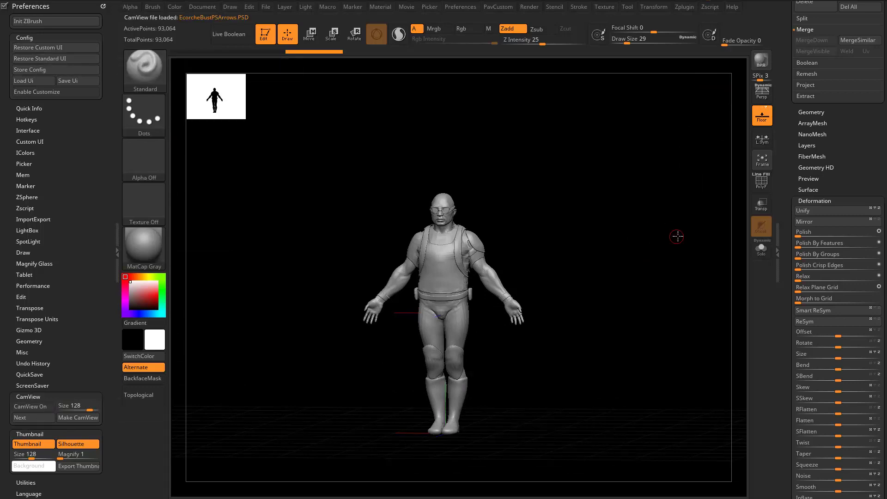
shift+drag(678, 235, 681, 231)
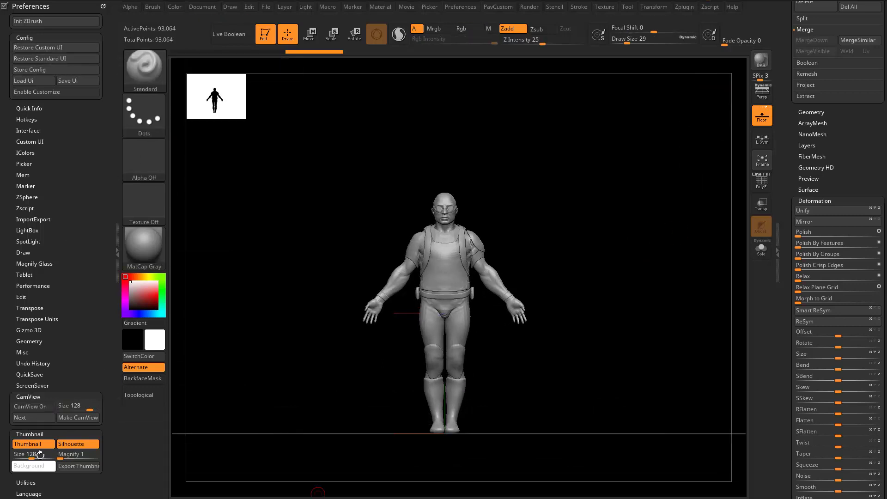
Toggle the silhouette thumbnail off and on, enlarge it to size 512, and zoom in on the soldier.
click(34, 444)
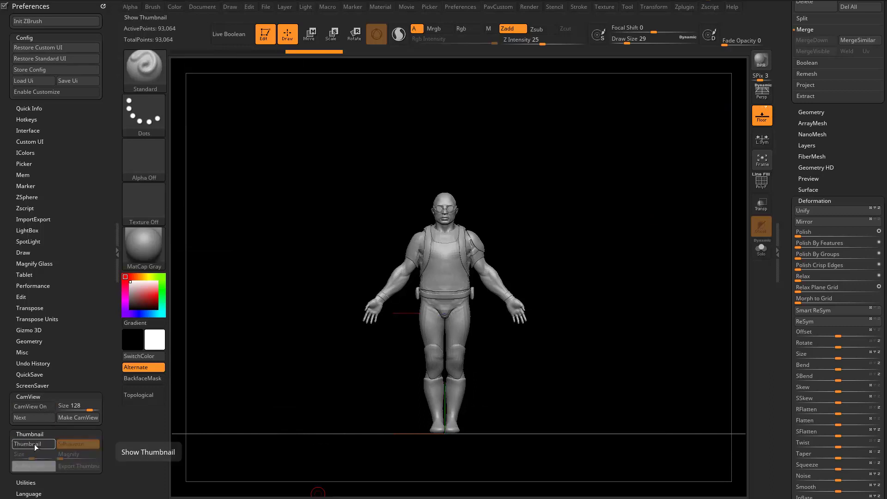
click(34, 444)
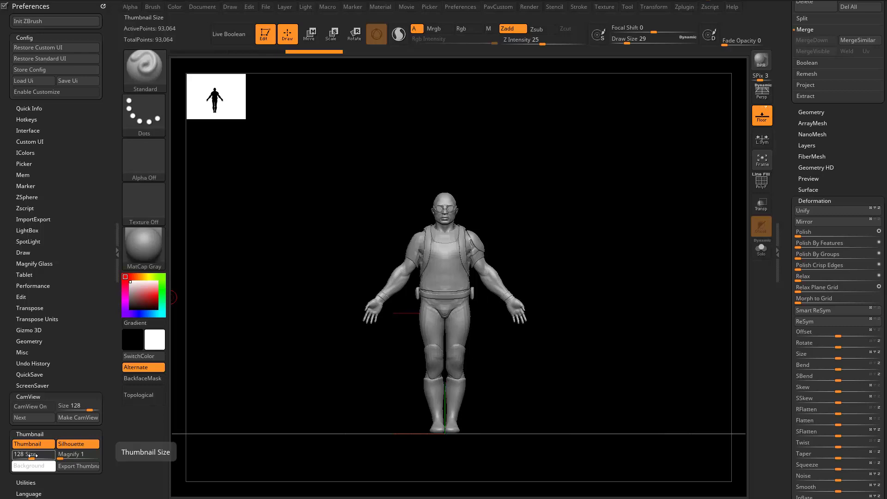
drag(29, 455, 54, 455)
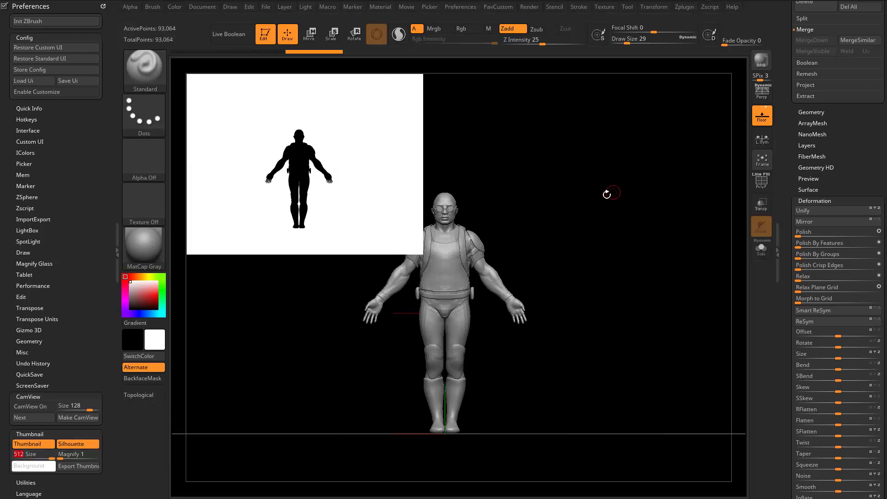
ctrl+right_drag(607, 194, 645, 271)
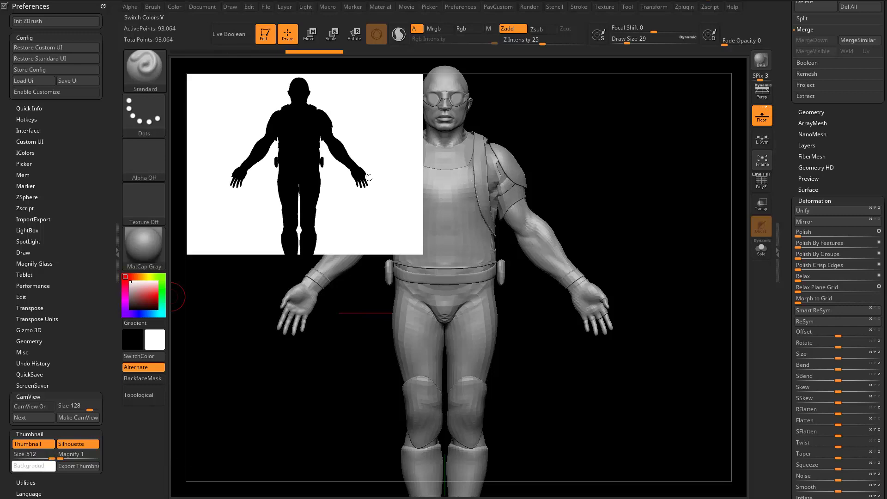
mouse_move(59, 455)
mouse_down()
mouse_move(70, 455)
mouse_move(59, 454)
mouse_up()
Resize the silhouette thumbnail to 302 and rotate the soldier to check its silhouette from several angles.
drag(421, 253, 282, 140)
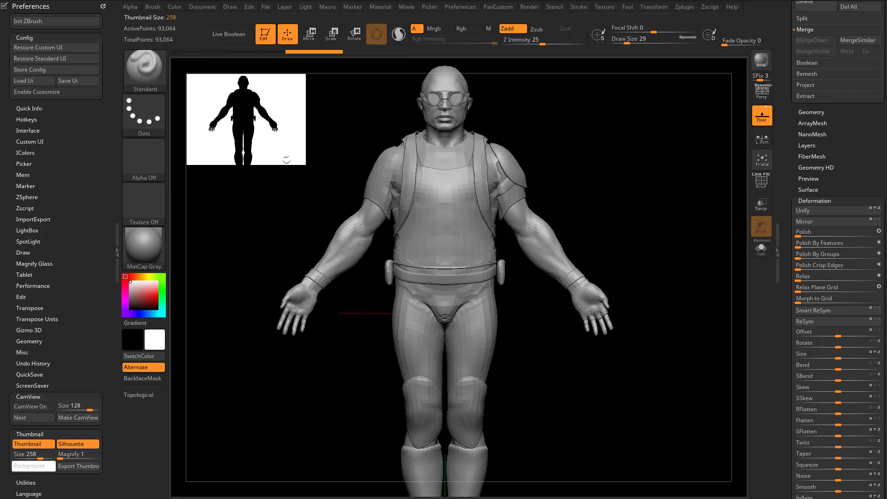
drag(258, 159, 284, 164)
alt+drag(618, 200, 656, 178)
drag(795, 133, 831, 360)
shift+drag(525, 250, 597, 246)
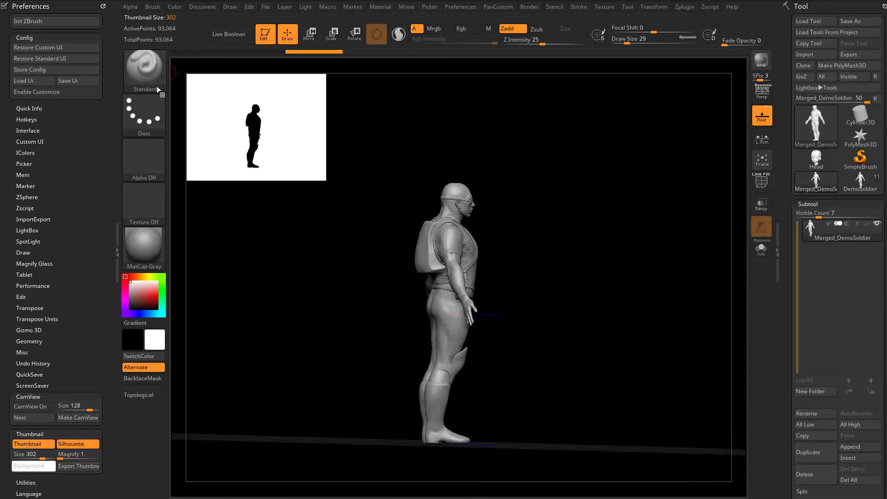
drag(581, 181, 227, 147)
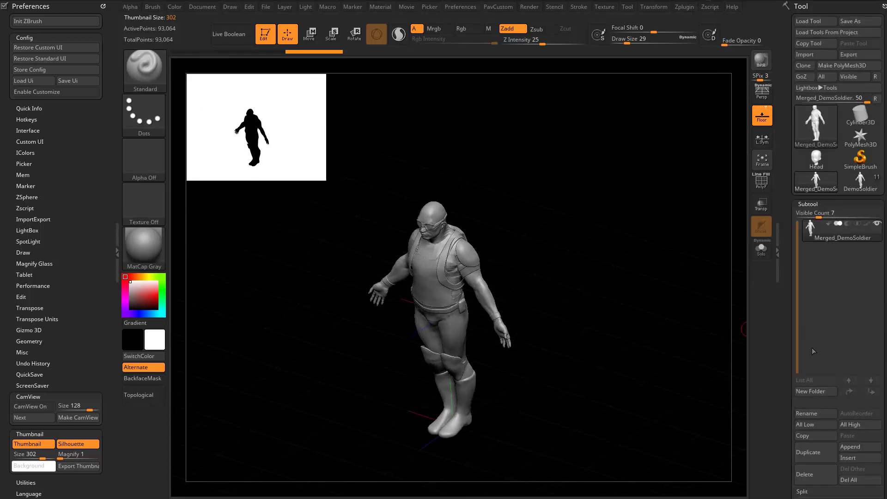
Switch to the original DemoSoldier tool with separate subtools, frame it, and enable Transparency with Ghost.
click(858, 185)
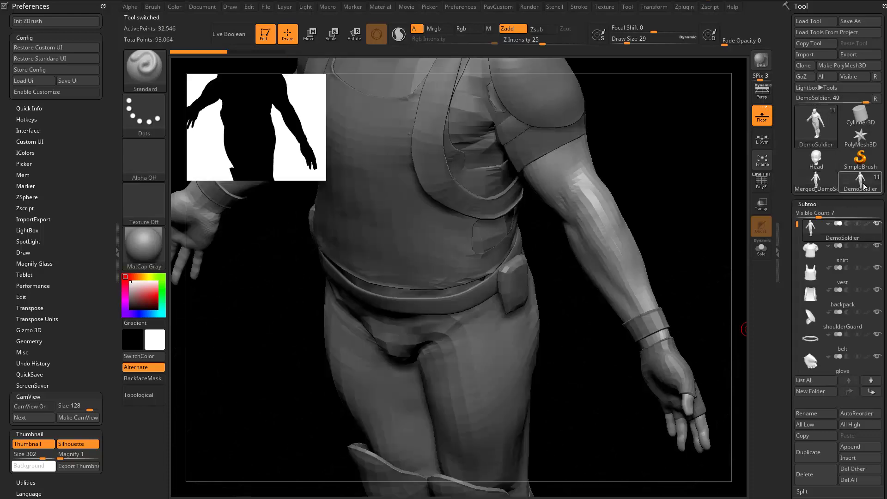
key(f)
drag(590, 130, 648, 201)
click(757, 208)
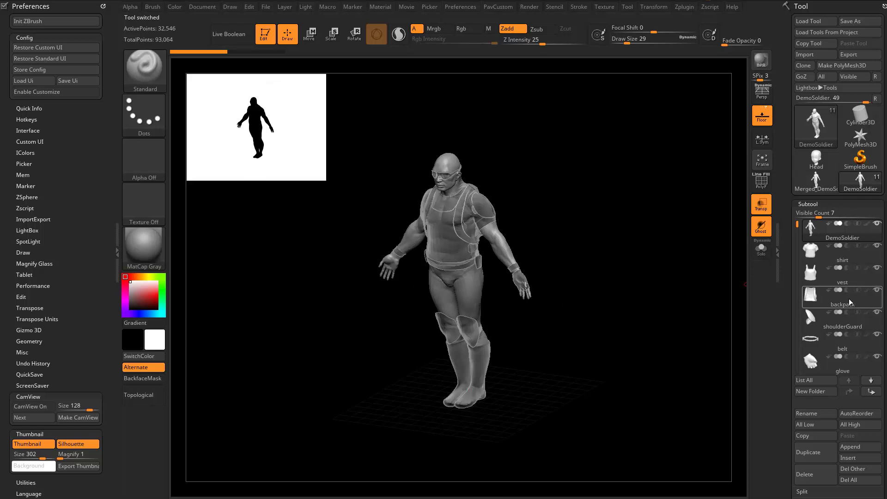
Examine the thumbnail silhouettes of the vest, DemoSoldier body, shoulderGuard and belt using transparency and Solo mode, ending with Solo off.
click(840, 282)
drag(617, 253, 625, 272)
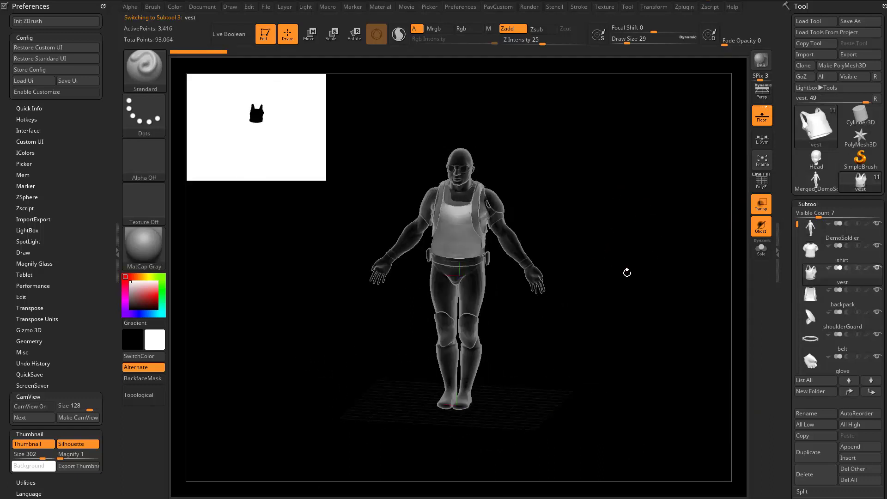
click(757, 253)
key(Up)
key(Up)
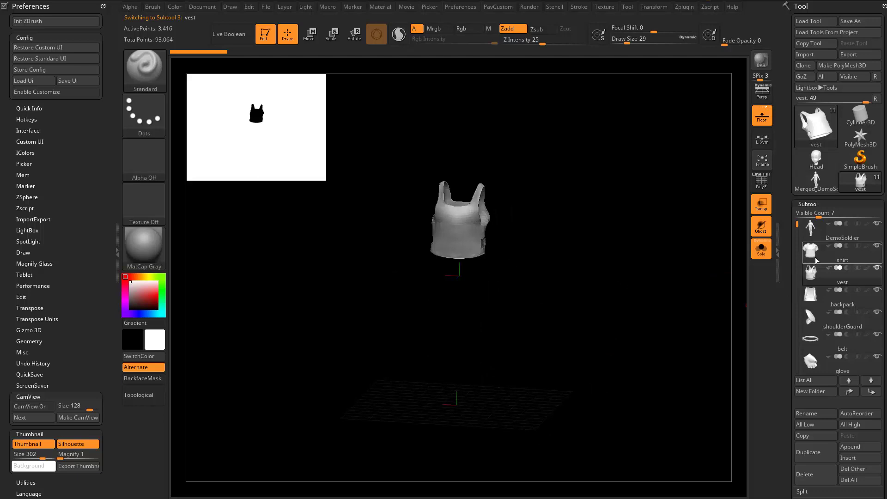
mouse_move(836, 342)
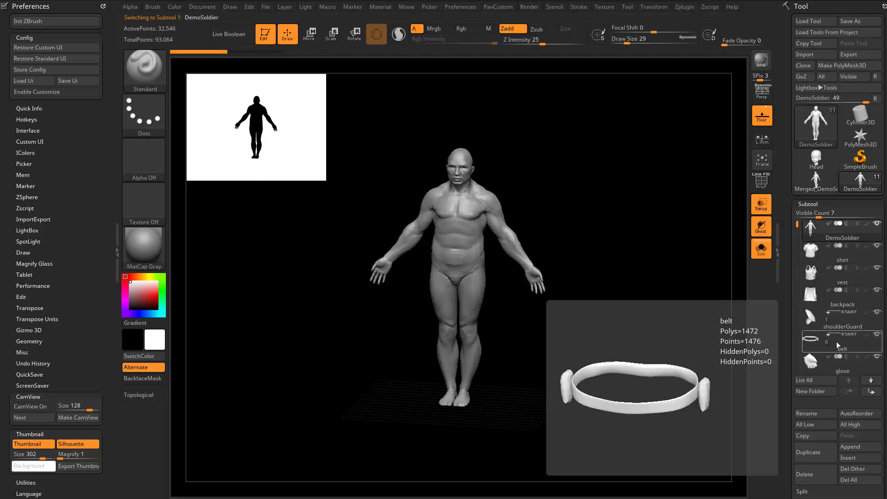
click(844, 322)
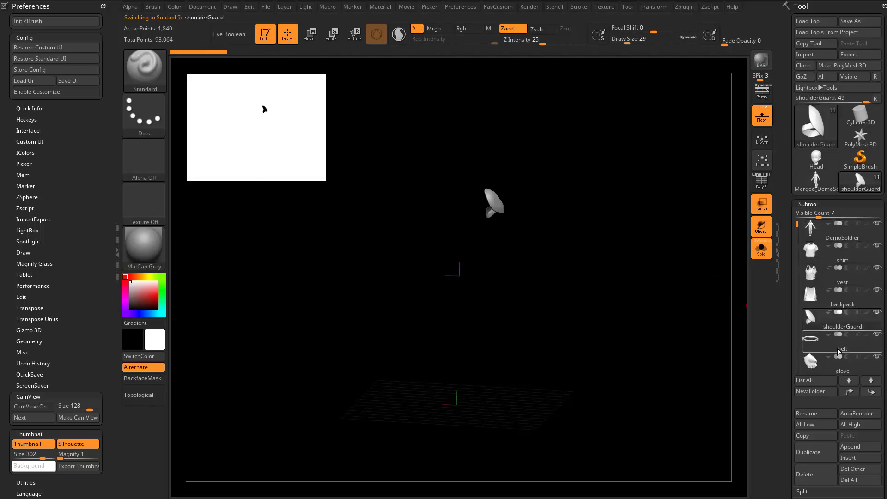
click(839, 349)
click(760, 249)
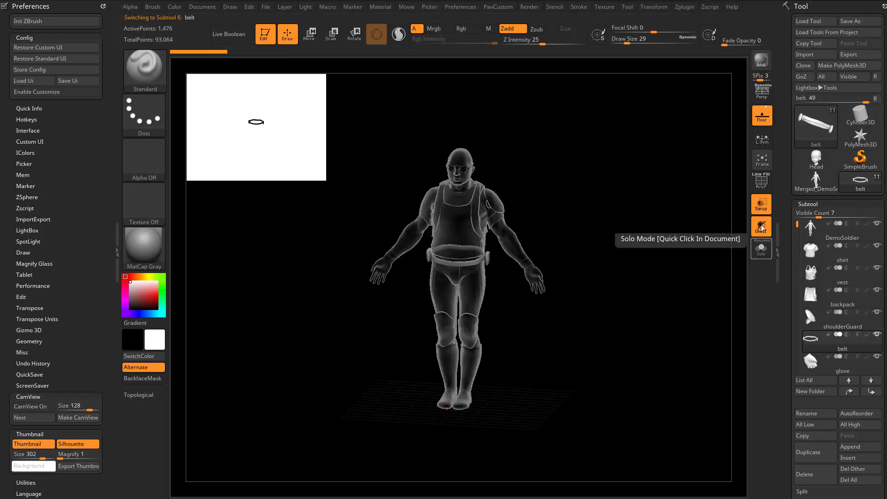
With transparency off, show only the active subtool, compare the belt, shoulderGuard, backpack and vest silhouettes, and unhide all subtools.
drag(595, 259, 568, 273)
click(877, 335)
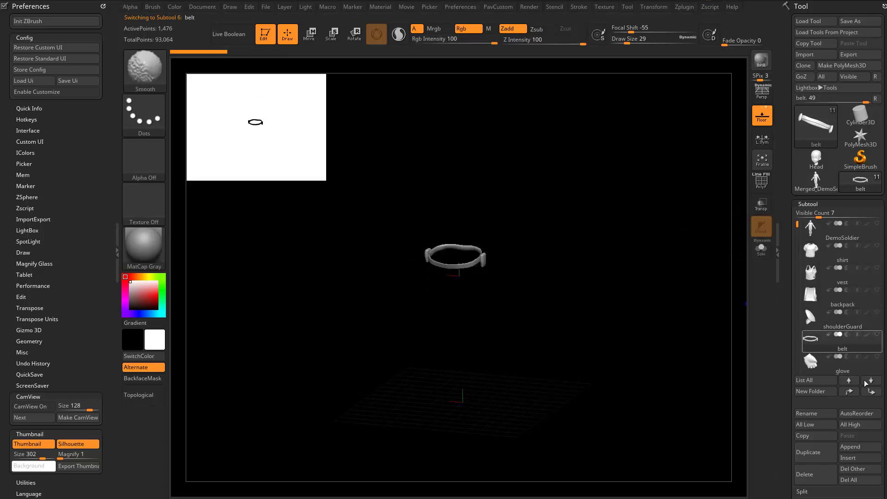
click(847, 327)
click(844, 291)
click(845, 283)
drag(649, 295, 605, 306)
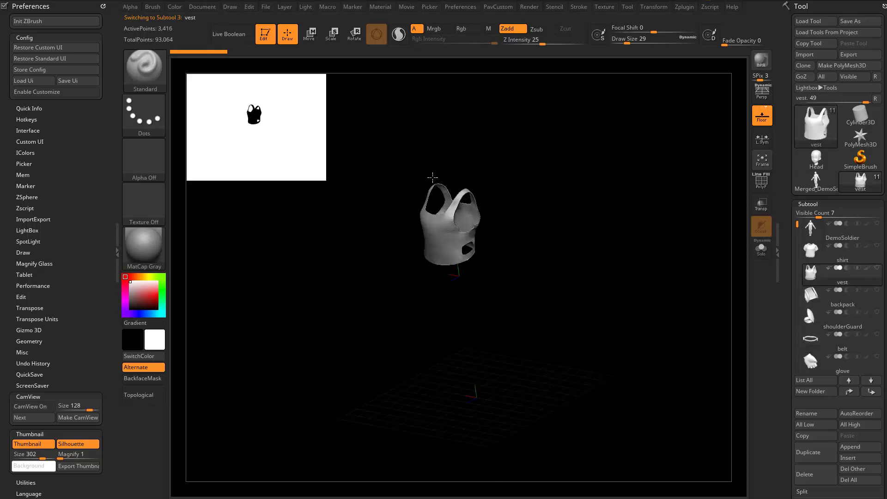
drag(360, 143, 230, 96)
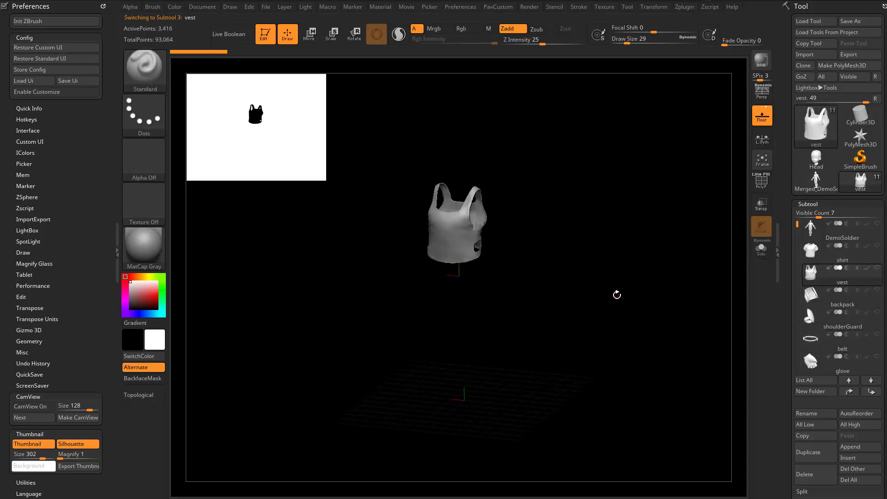
click(877, 268)
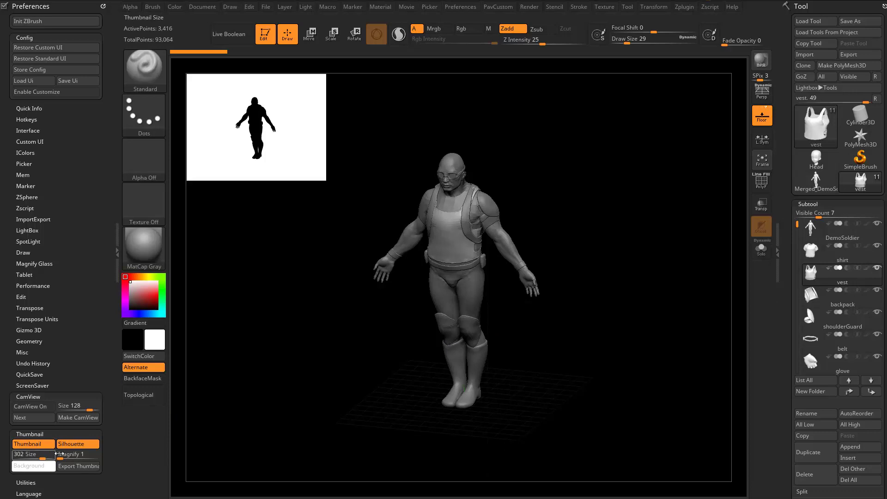
Turn the thumbnail display off and back on to demonstrate the toggle.
click(37, 444)
click(37, 444)
click(38, 446)
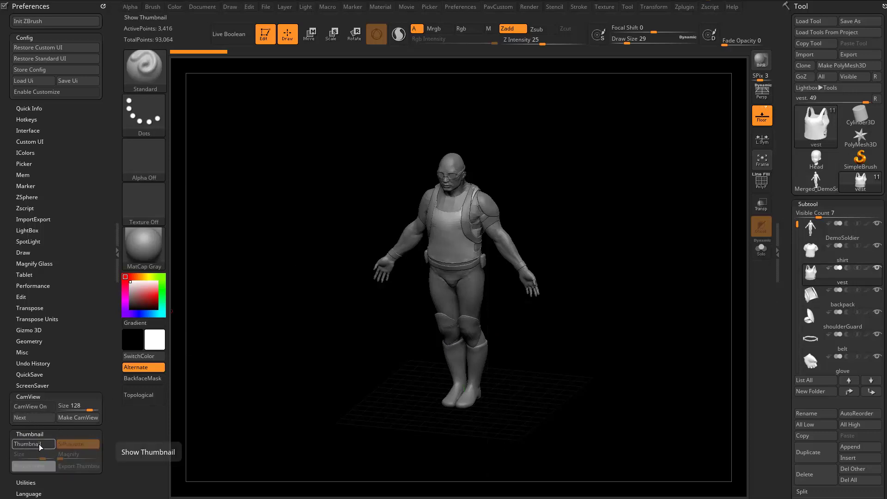
click(41, 447)
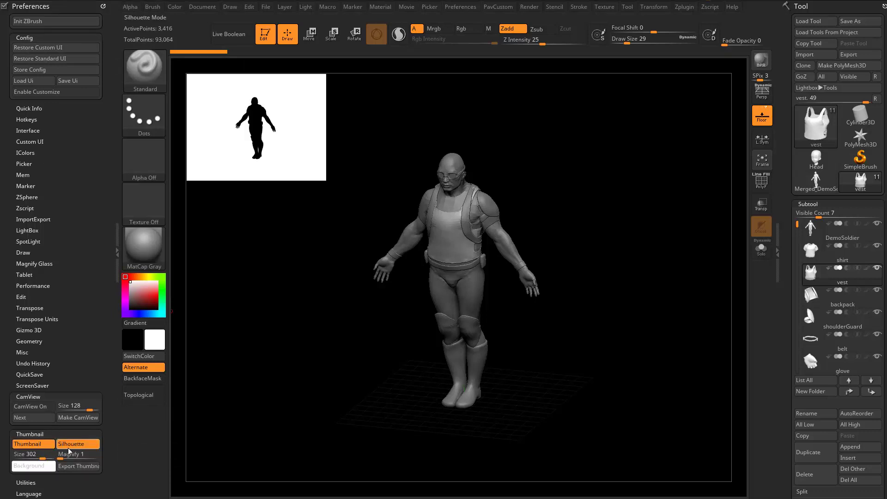
Turn off the thumbnail's Silhouette mode and inspect the soldier's shaded thumbnail from several angles and distances.
click(76, 447)
ctrl+right_drag(707, 307, 709, 347)
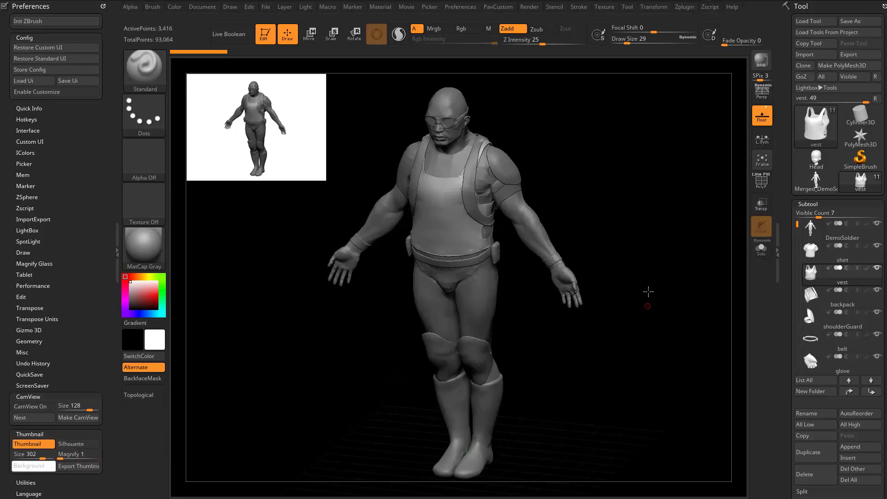
right_drag(647, 293, 668, 249)
ctrl+right_drag(668, 249, 668, 273)
alt+right_drag(668, 273, 619, 319)
alt+right_drag(672, 340, 675, 237)
mouse_move(585, 223)
alt+mouse_down()
mouse_move(595, 229)
mouse_move(620, 200)
mouse_move(593, 234)
alt+mouse_up()
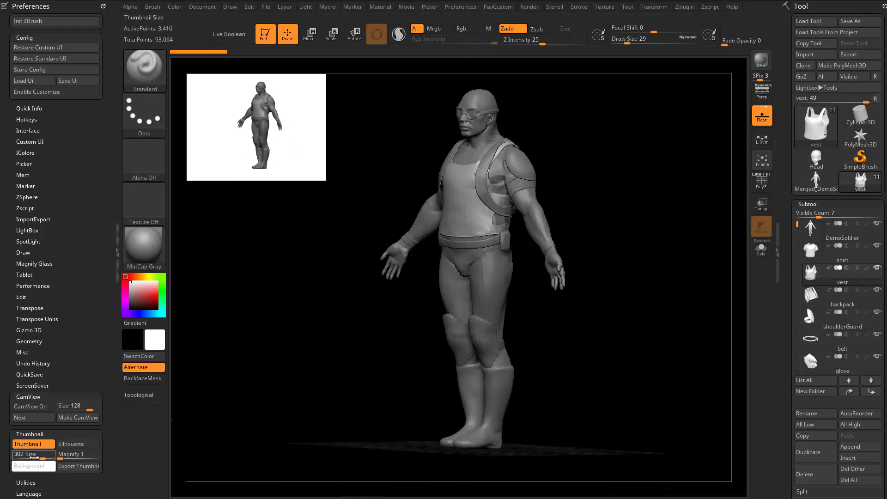
Try thumbnail size 225 with Magnify 12, and finish with Size at 351 and Magnify back at 1.
drag(41, 457, 41, 457)
drag(337, 181, 289, 171)
click(63, 452)
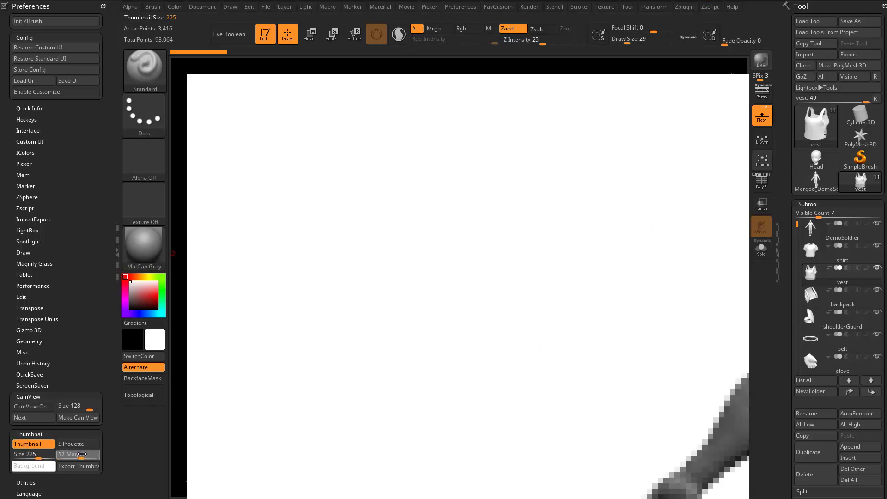
key(Return)
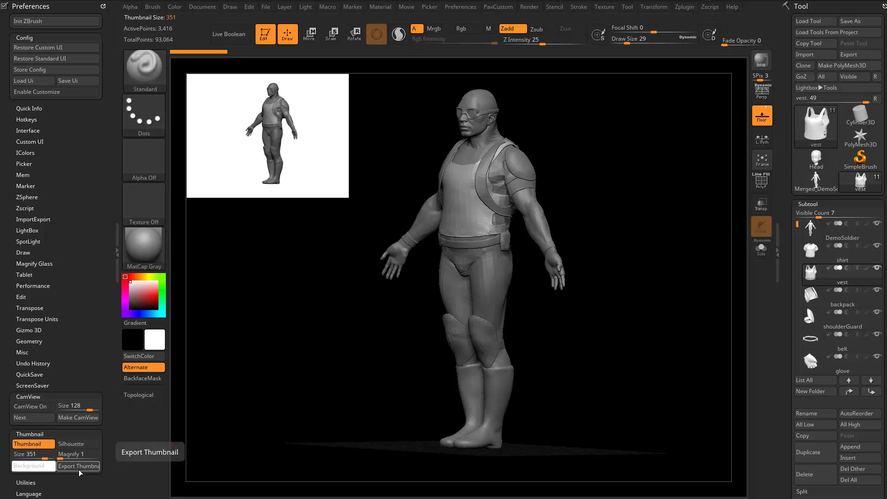
Check which image formats the thumbnail can be exported to, and cancel the export.
click(78, 470)
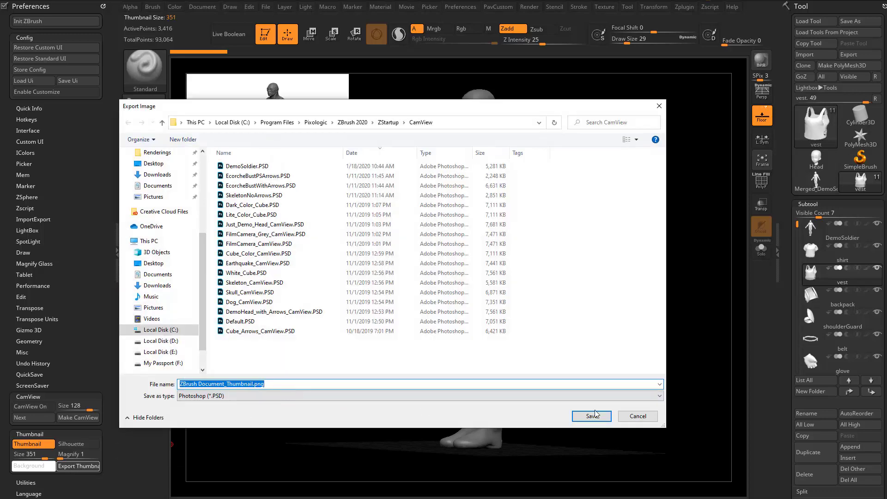
click(631, 416)
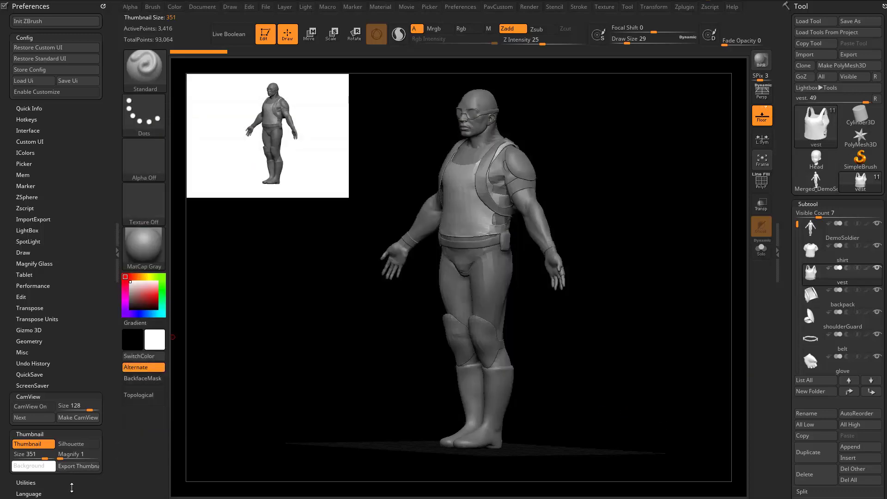
click(77, 470)
click(265, 395)
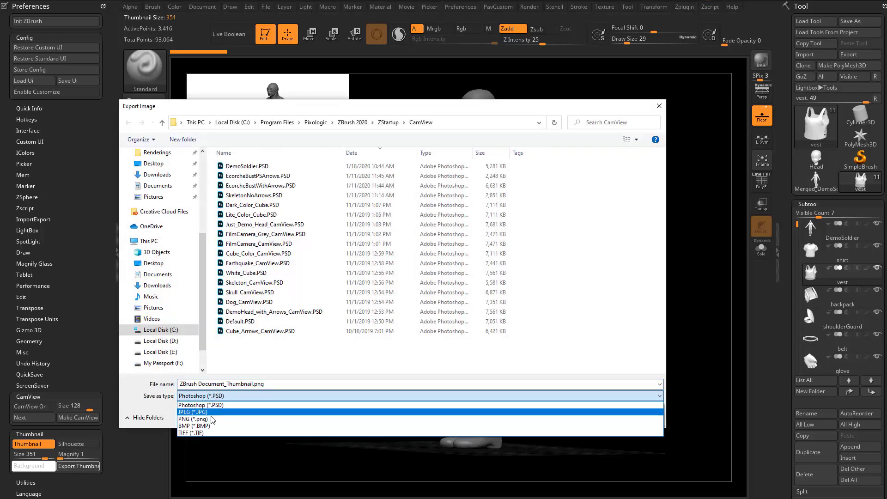
click(620, 405)
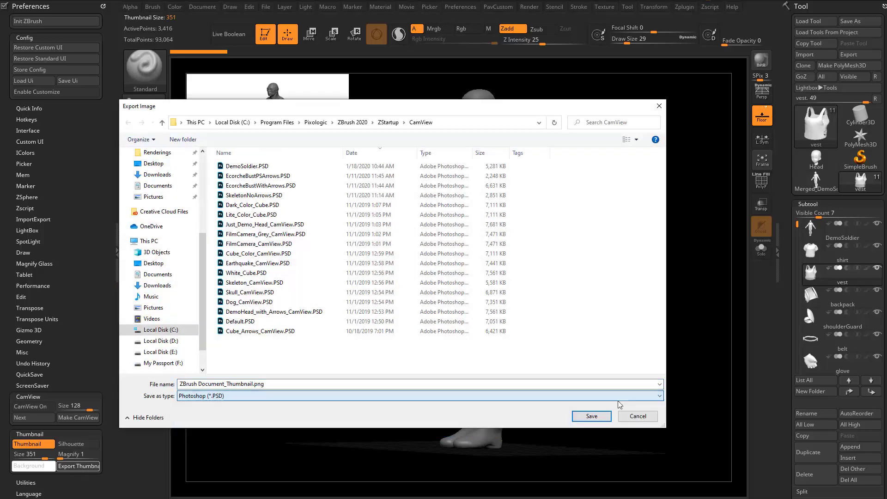
click(623, 419)
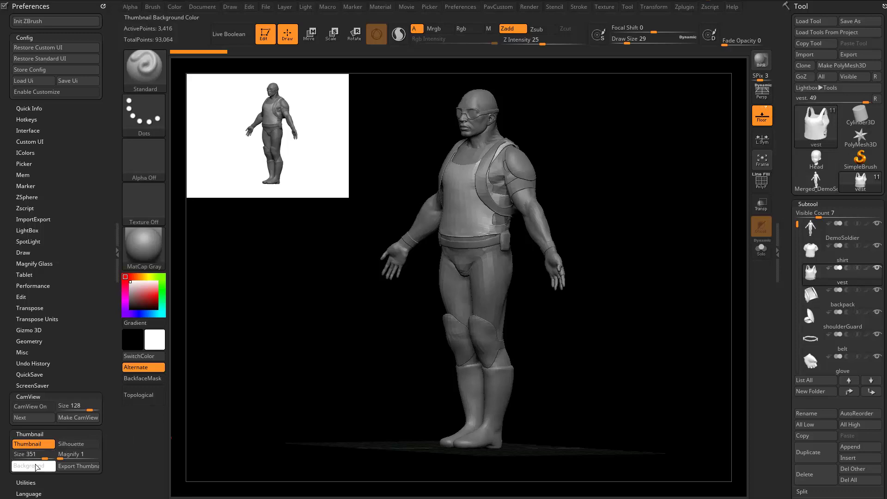
Try bright green as the thumbnail's background colour.
drag(39, 467, 443, 407)
drag(236, 294, 158, 296)
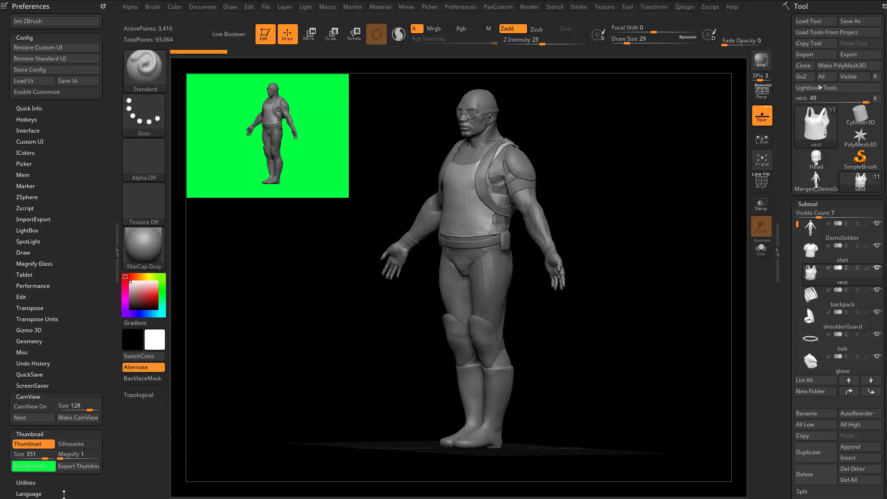
Turn Silhouette mode back on, with a black thumbnail background and a dark gray document background.
click(77, 444)
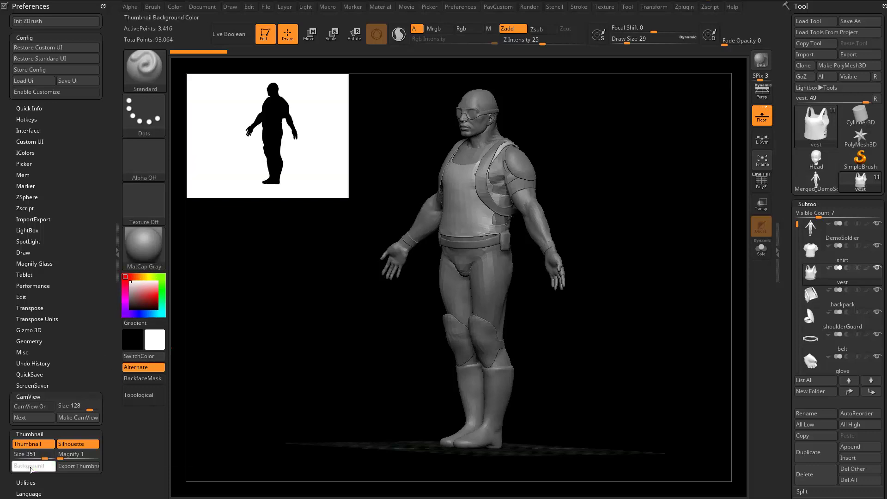
drag(29, 467, 132, 337)
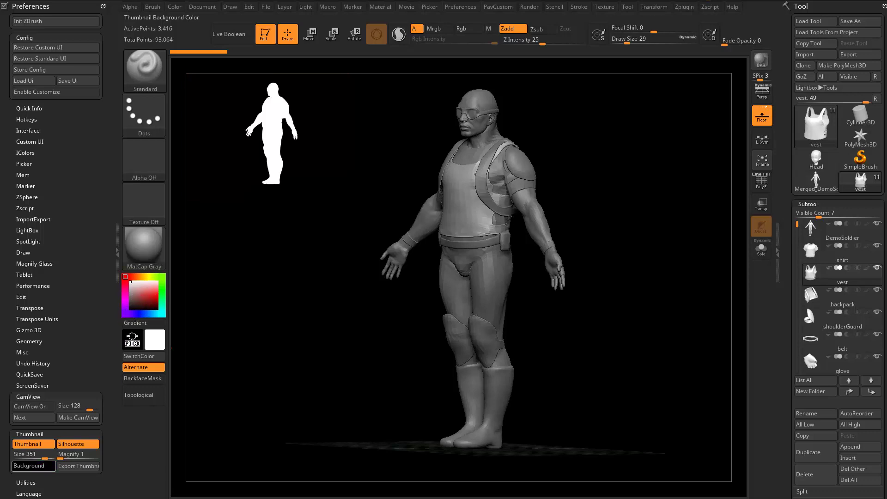
click(202, 7)
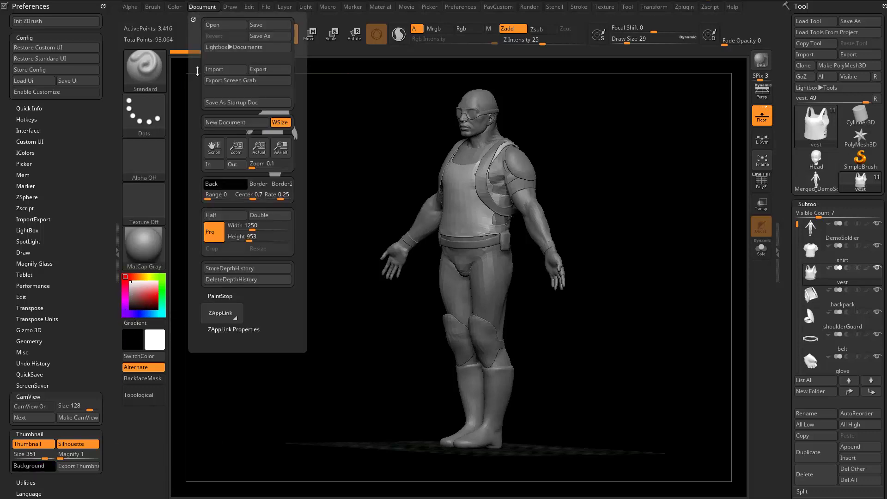
drag(209, 187, 130, 303)
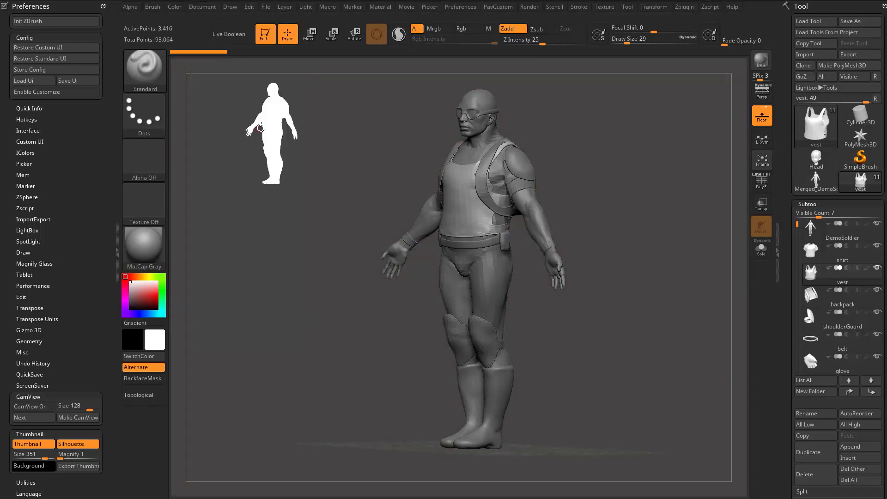
Set the thumbnail size to 331 and its background to near-black, and view the white silhouette from different angles.
mouse_move(261, 95)
mouse_down()
mouse_move(372, 132)
mouse_move(252, 92)
mouse_up()
shift+drag(584, 149, 572, 175)
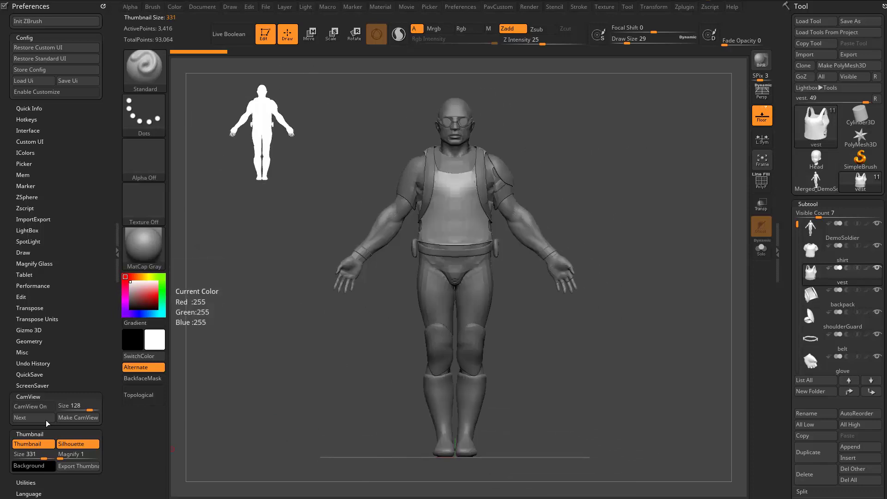
drag(24, 467, 129, 307)
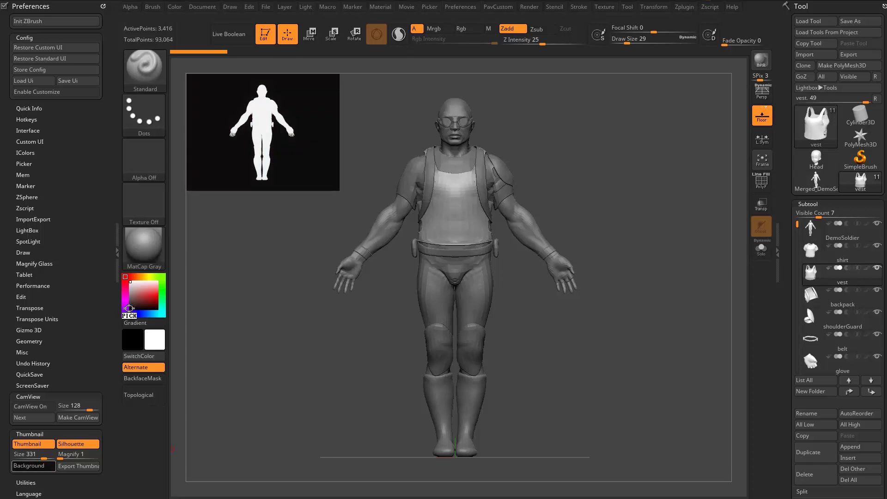
drag(564, 363, 368, 400)
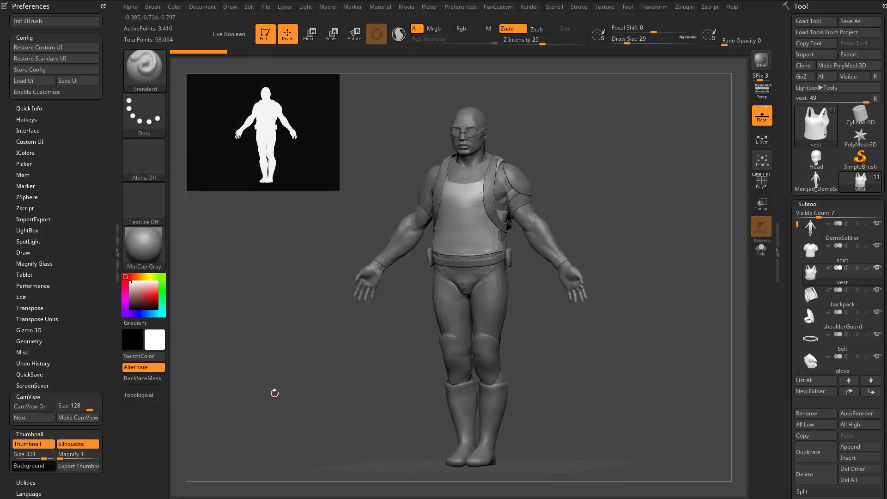
Turn off proportional sizing and resize the document to a 953 by 953 square.
click(203, 7)
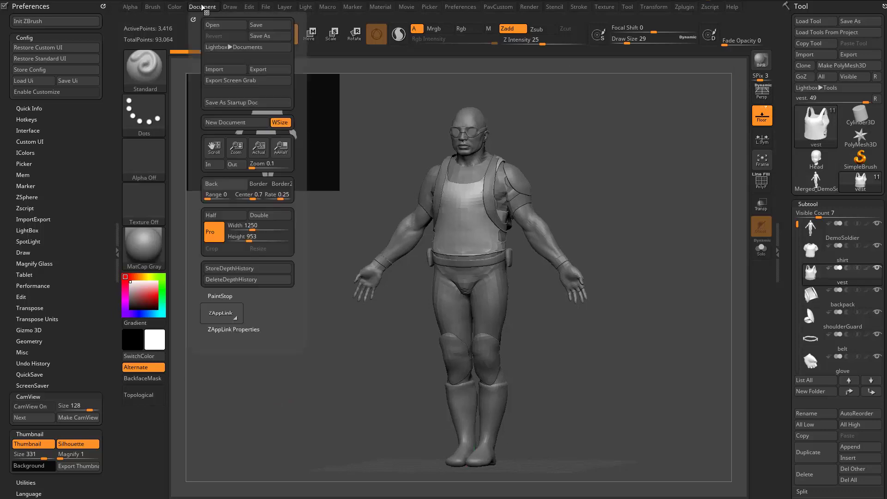
click(217, 228)
click(252, 228)
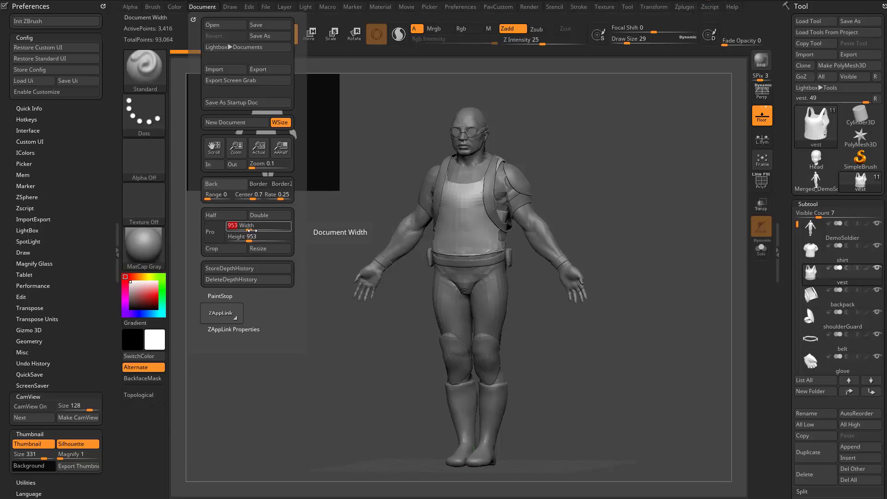
key(Return)
click(268, 248)
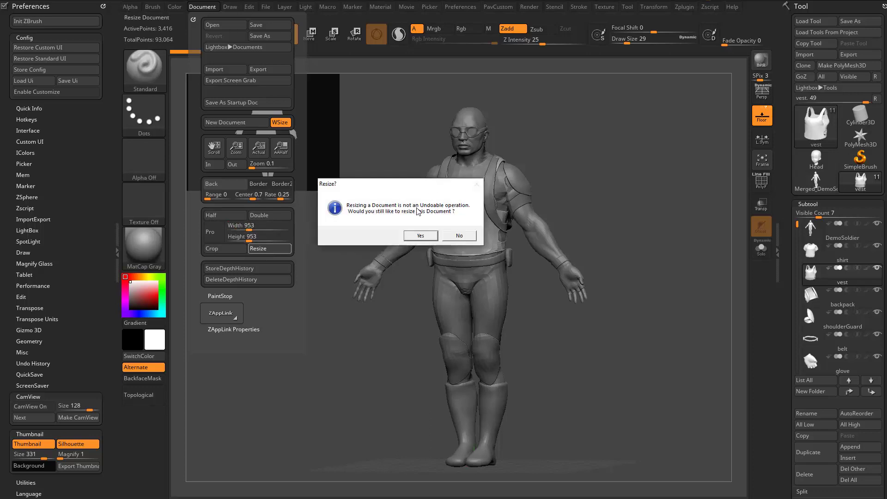
click(422, 237)
Clear the canvas, redraw the soldier in Edit mode and frame it to show the square thumbnail.
key(ctrl+n)
drag(461, 284, 475, 379)
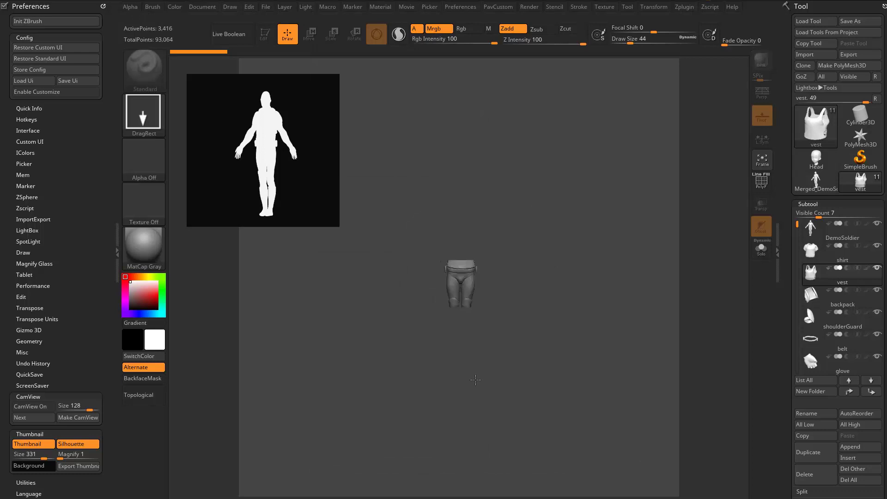
key(t)
click(265, 34)
key(f)
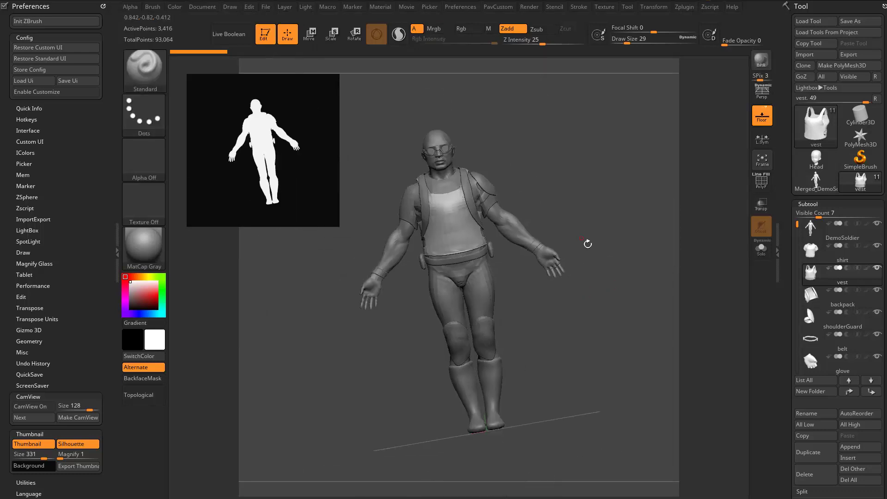
shift+drag(588, 244, 634, 174)
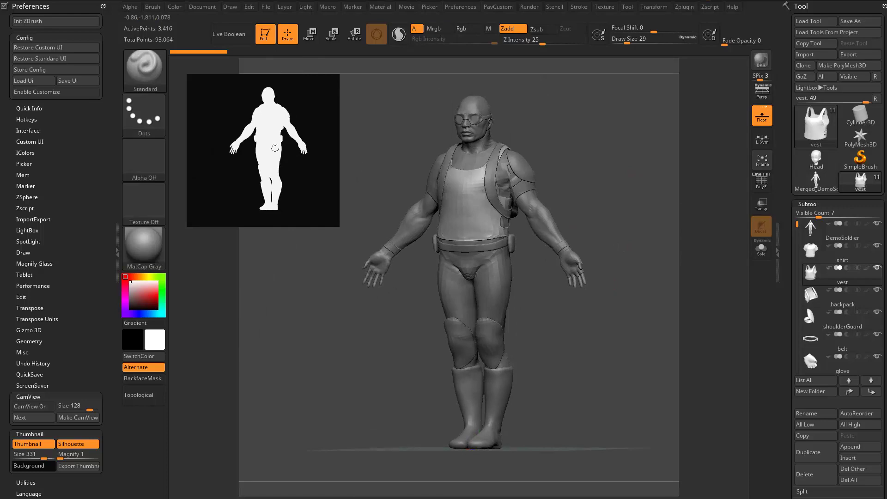
Import the "What's New ZBrush 2020" image as the thumbnail's background and orbit the soldier in front of it.
click(143, 203)
click(143, 203)
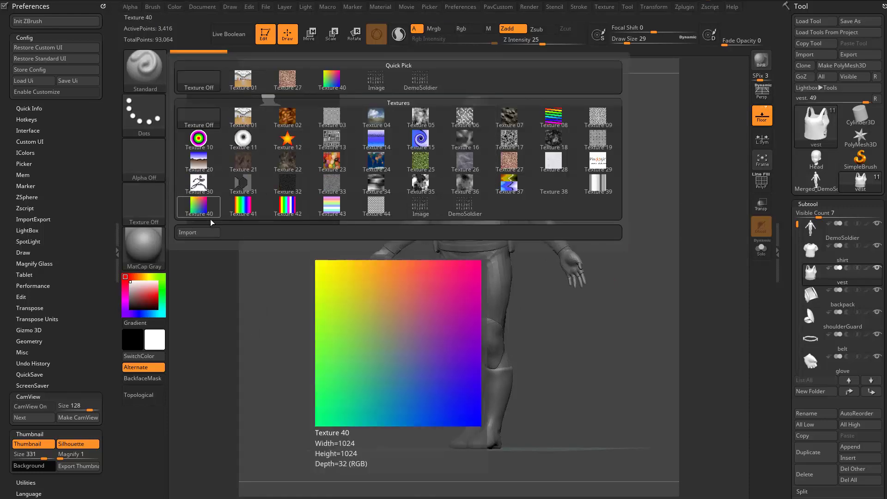
click(207, 233)
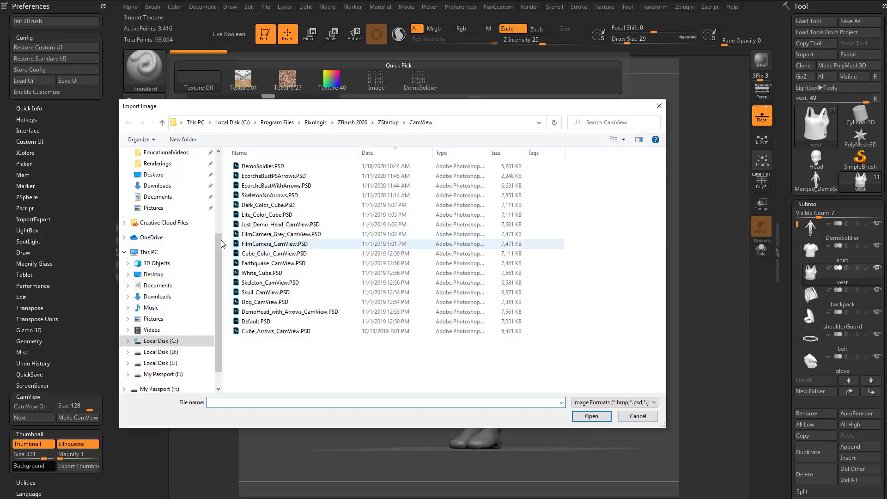
click(182, 174)
double_click(251, 185)
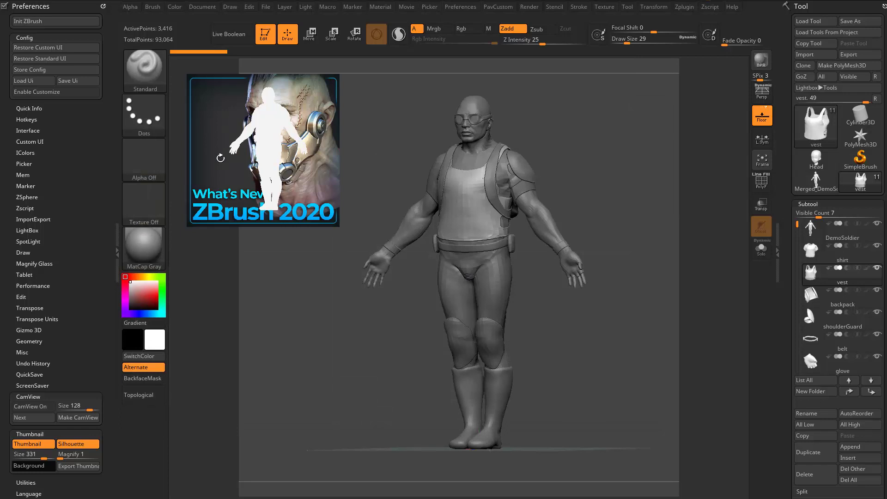
drag(214, 143, 440, 148)
alt+drag(625, 157, 618, 212)
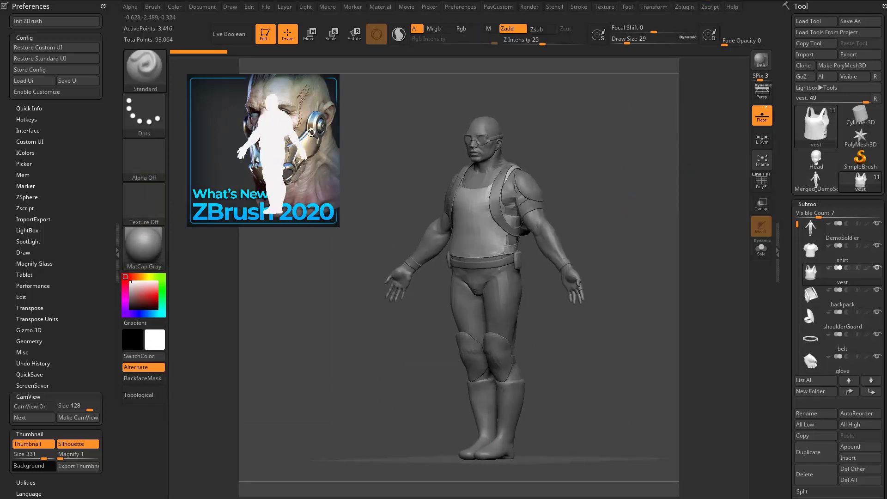
mouse_move(311, 128)
mouse_down()
mouse_move(338, 138)
mouse_move(308, 124)
mouse_move(295, 125)
mouse_move(296, 138)
mouse_up()
Set the thumbnail's background image to Texture Off and its background colour to white.
click(218, 119)
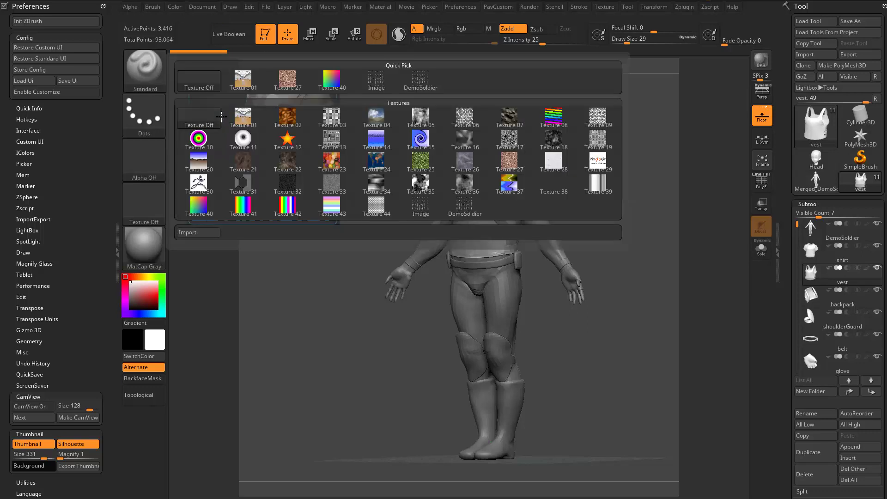
click(220, 118)
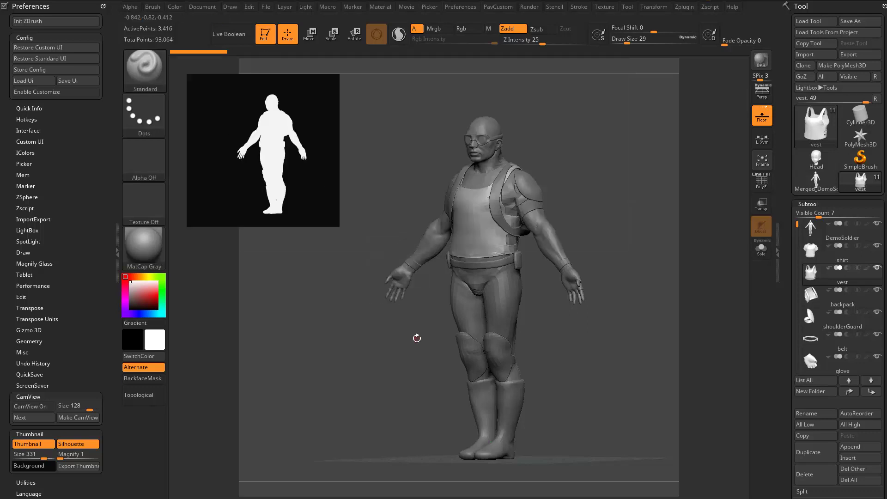
click(30, 466)
drag(29, 465, 155, 340)
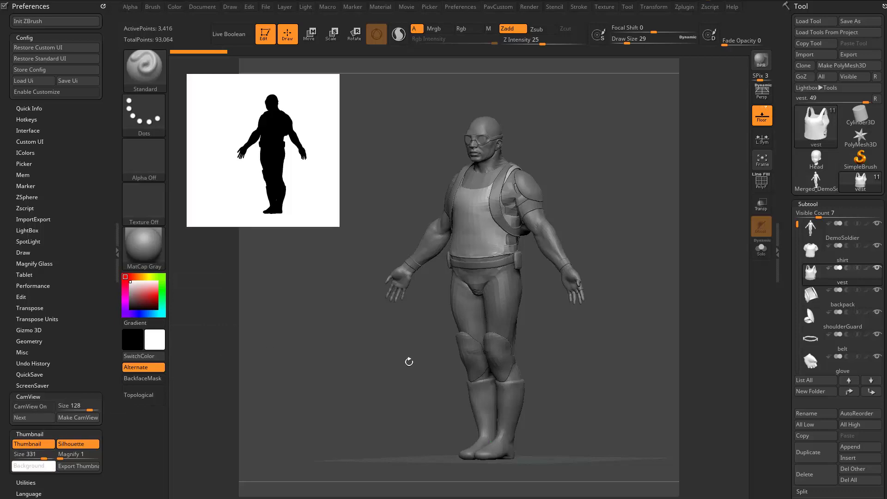
Reposition and rotate the soldier to examine its black silhouette from the front and the side.
drag(409, 362, 604, 321)
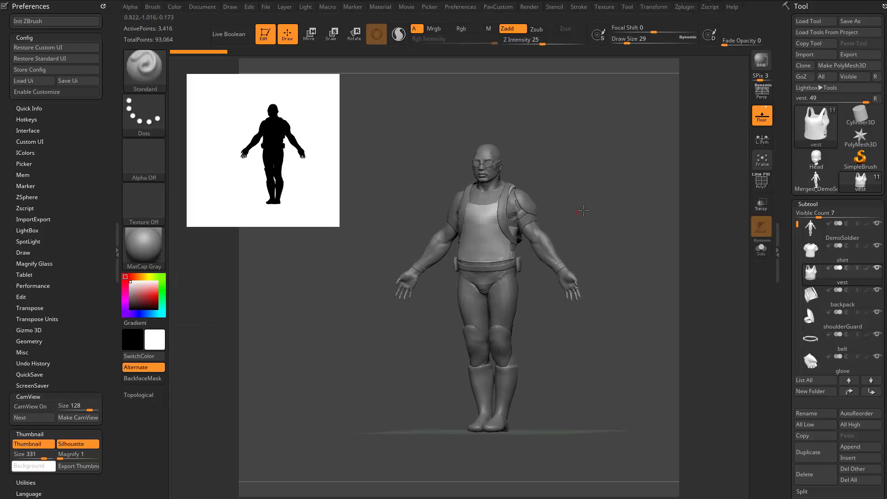
alt+drag(583, 210, 616, 189)
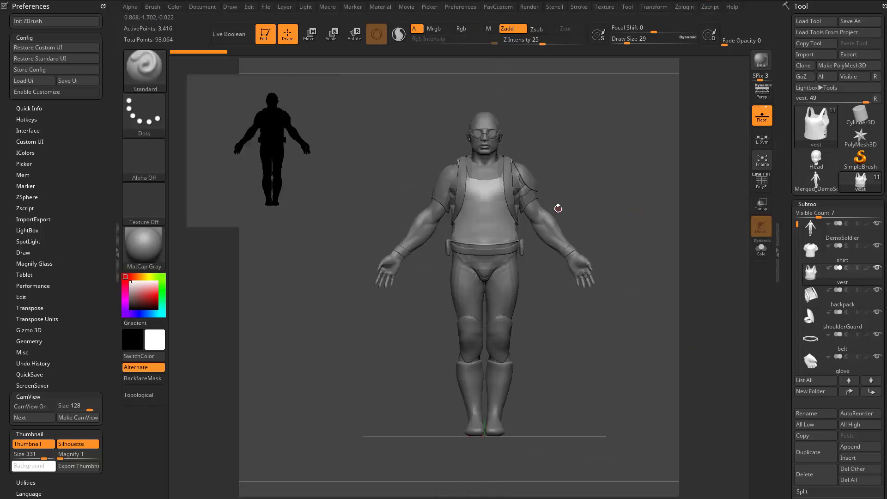
drag(609, 199, 654, 151)
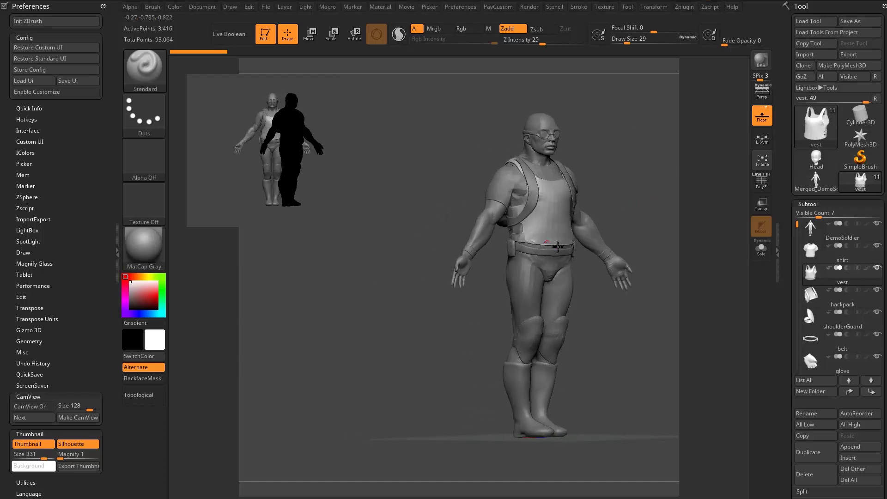
Scale the thumbnail's background snapshot to about 0.53, then replace it with the soldier's turned view and rotate the soldier beside it.
alt+drag(498, 127, 474, 119)
shift+drag(473, 119, 416, 130)
drag(318, 114, 252, 98)
mouse_move(613, 185)
alt+mouse_down()
mouse_move(618, 202)
mouse_move(598, 227)
mouse_move(627, 226)
mouse_move(615, 225)
mouse_move(615, 185)
alt+mouse_up()
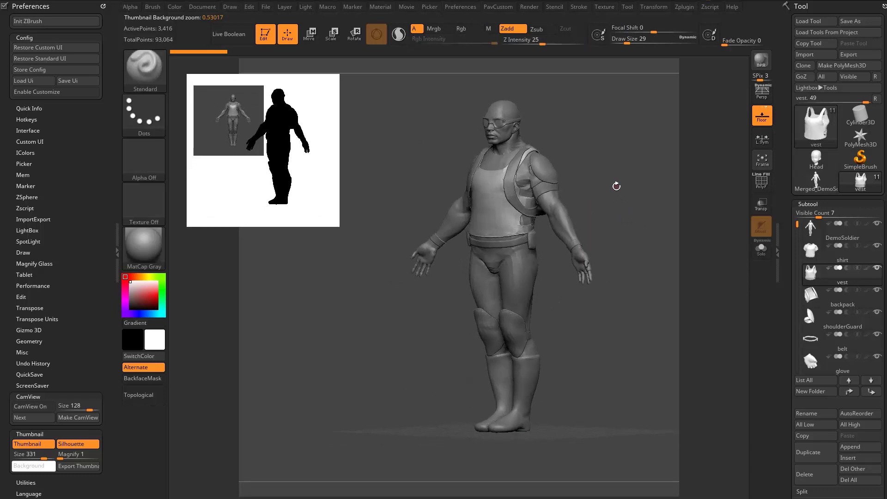
drag(606, 308, 563, 303)
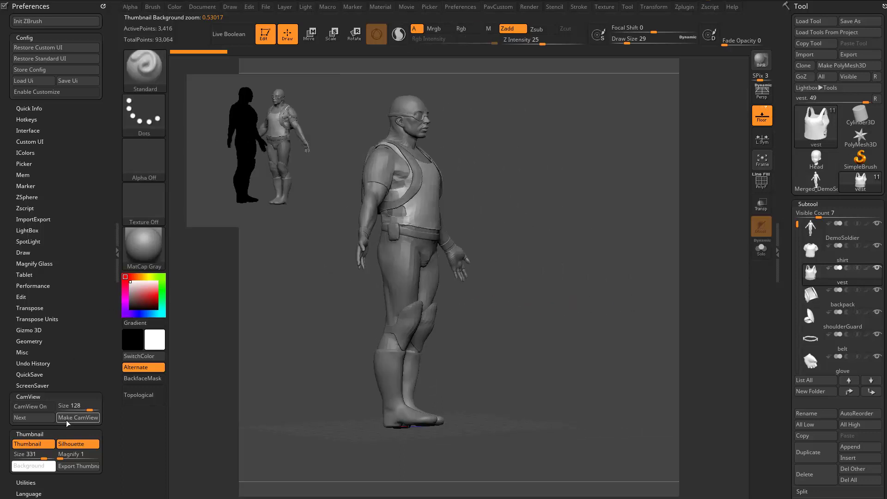
Disable silhouette mode, rotate the shaded soldier against the thumbnail's background snapshot, and switch the thumbnail off.
click(66, 446)
drag(665, 359, 564, 308)
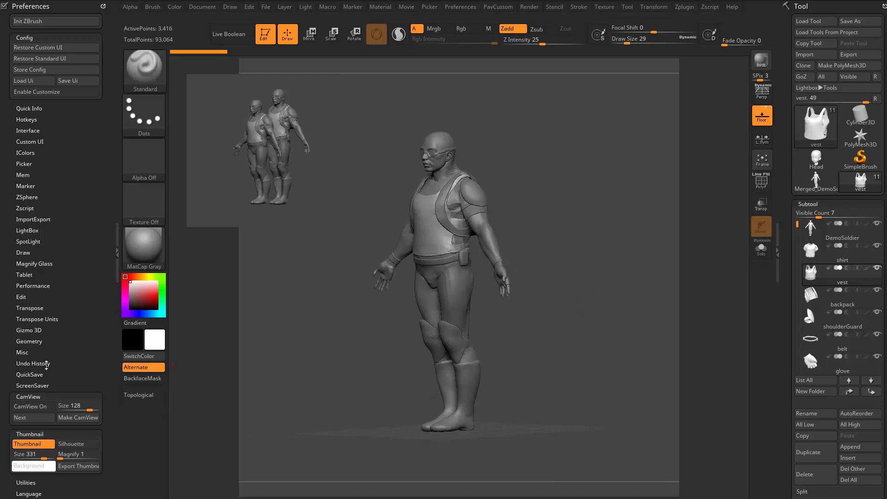
click(31, 444)
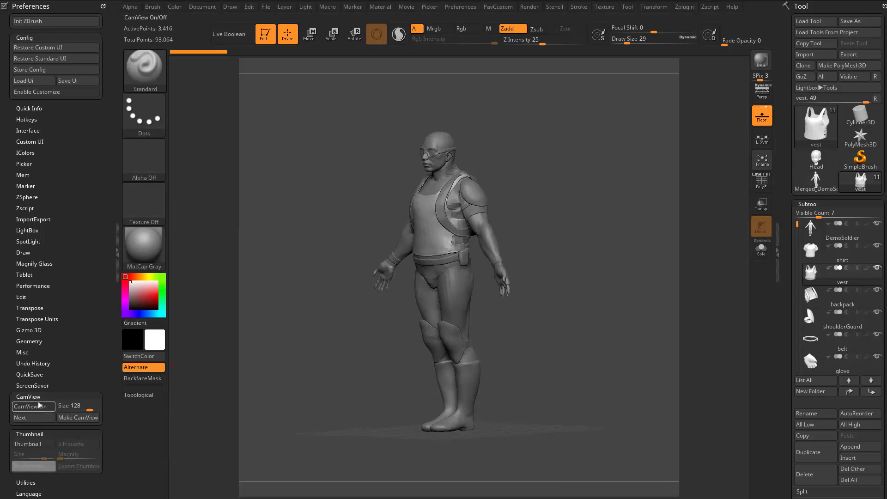
Collapse the CamView and Thumbnail preference sections and store the current settings as the startup configuration.
shift+click(42, 395)
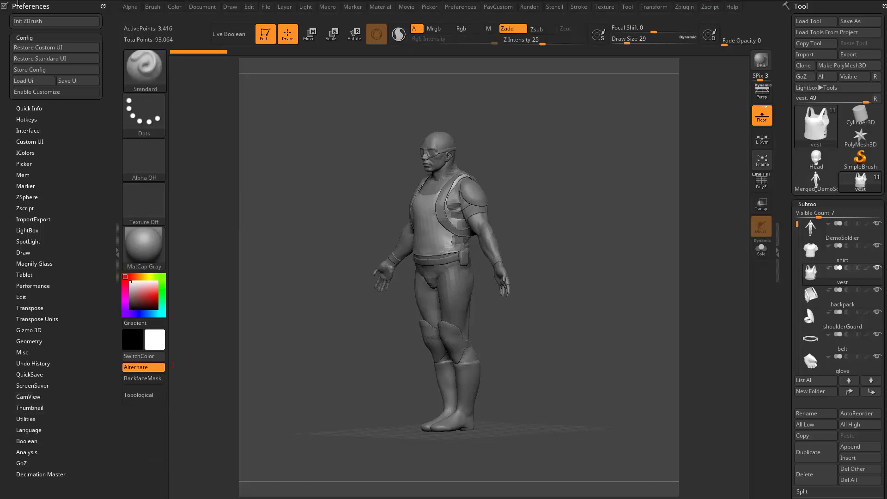
click(35, 70)
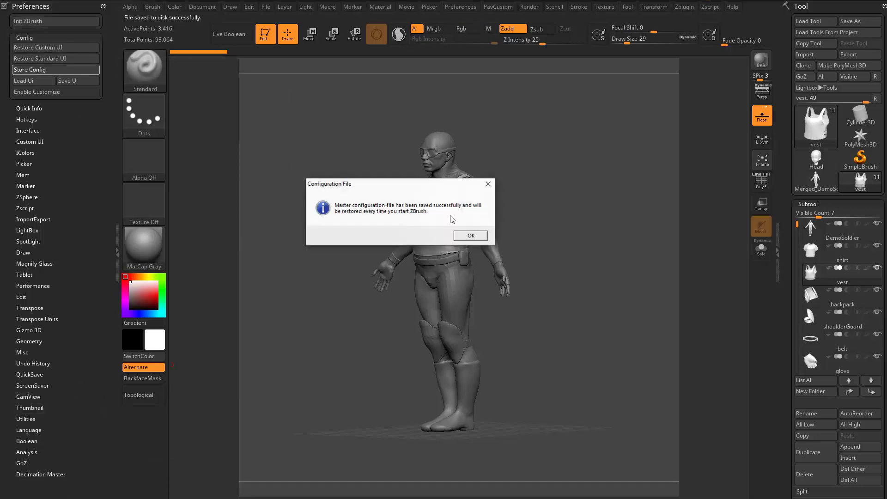
click(470, 236)
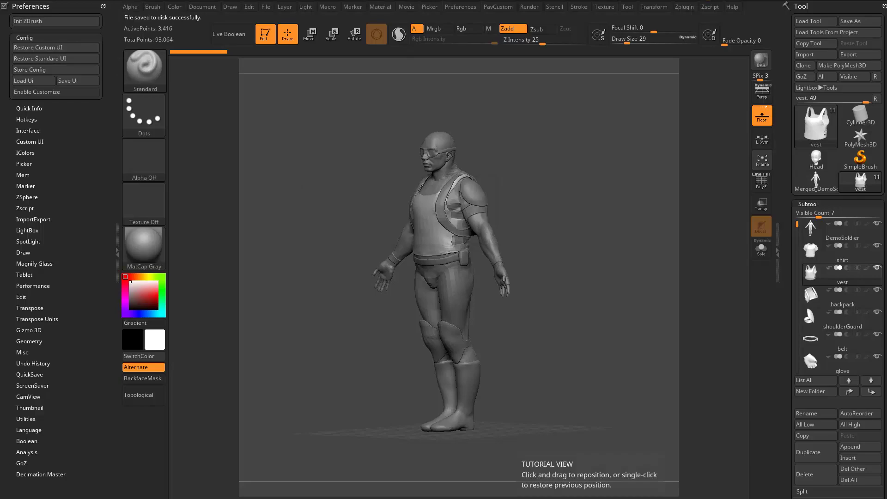